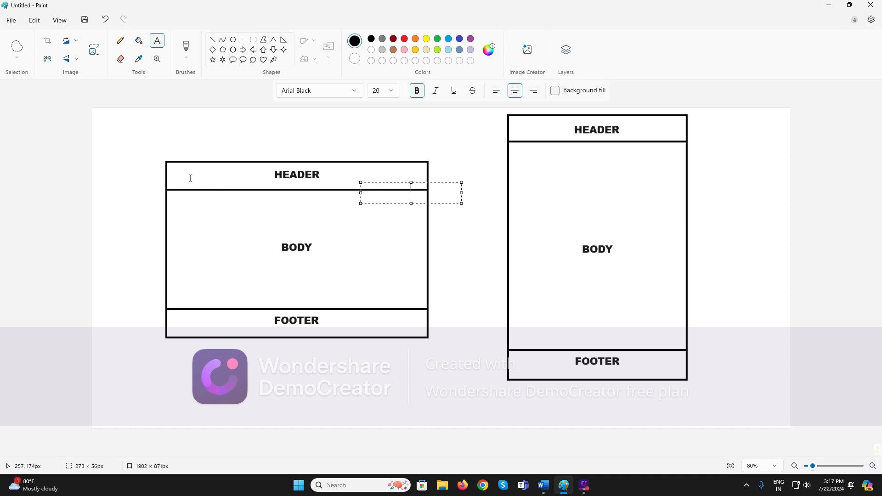
left_click_drag(155, 160, 442, 351)
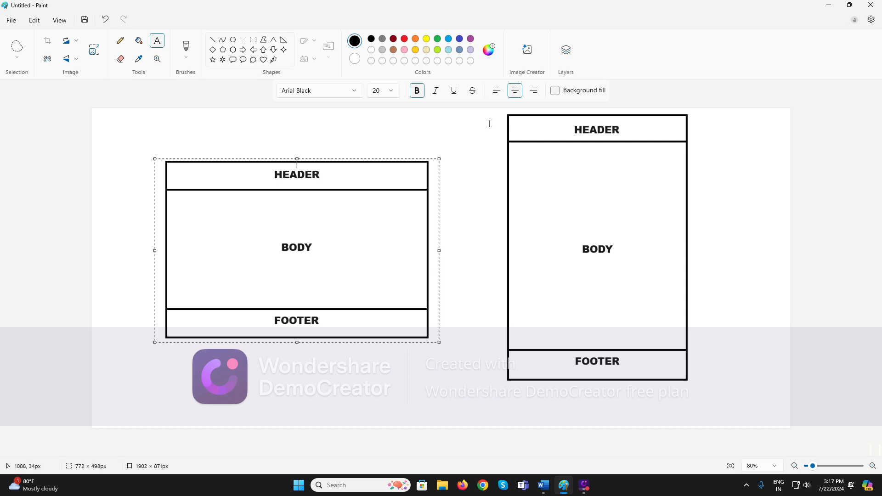
left_click_drag(499, 117, 719, 410)
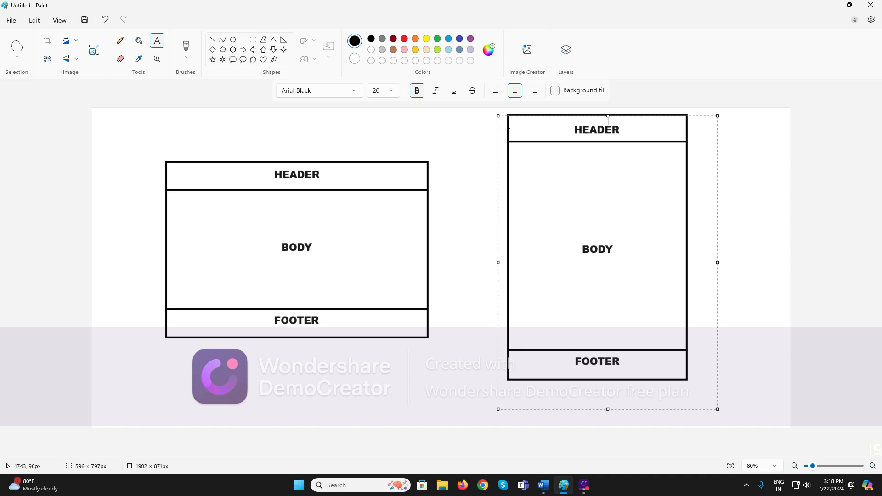
left_click(509, 127)
left_click_drag(500, 118, 499, 119)
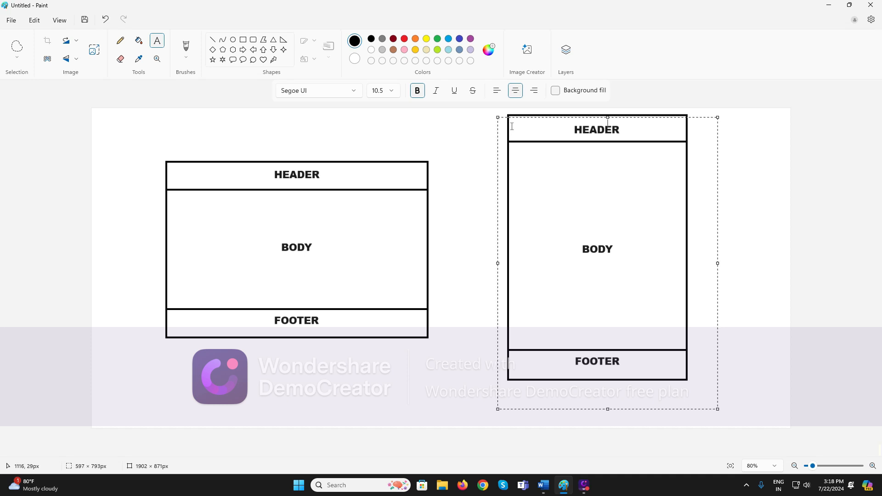
left_click(489, 154)
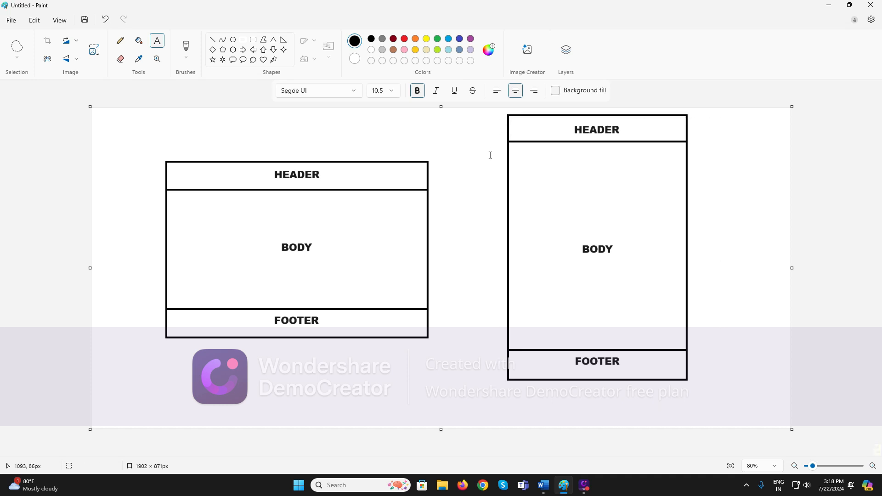
left_click_drag(497, 128, 711, 146)
left_click(531, 127)
mouse_move(506, 118)
left_mouse_down()
mouse_move(556, 135)
mouse_move(697, 145)
left_mouse_up()
left_click_drag(511, 155, 688, 342)
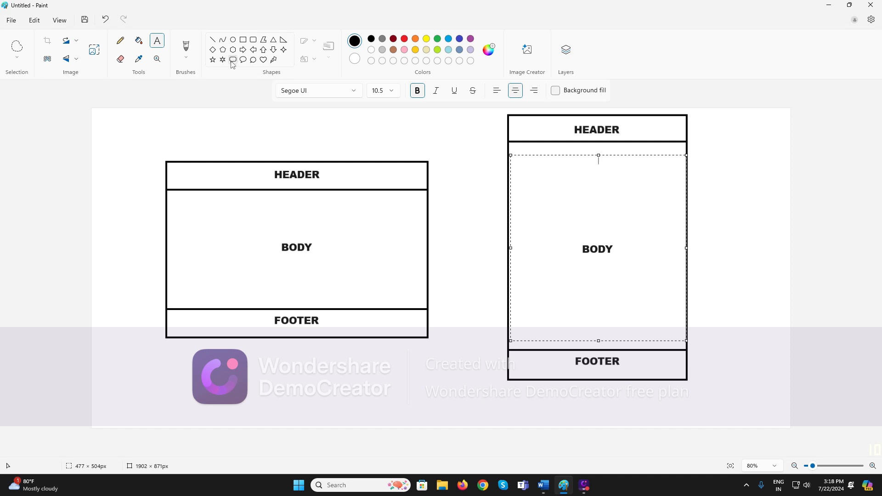
- Draw two horizontal lines, about 395 px and 361 px long, above the BODY label in the portrait page diagram
left_click(212, 40)
left_click_drag(532, 205, 686, 203)
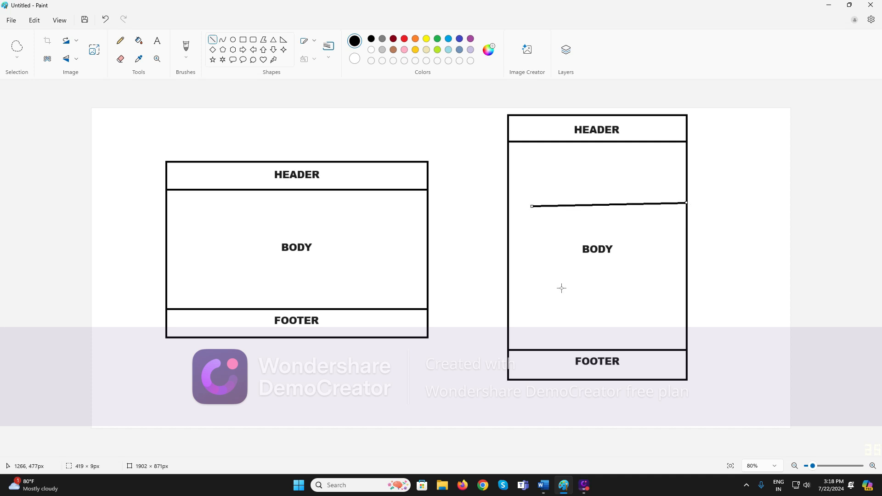
key("ctrl+z")
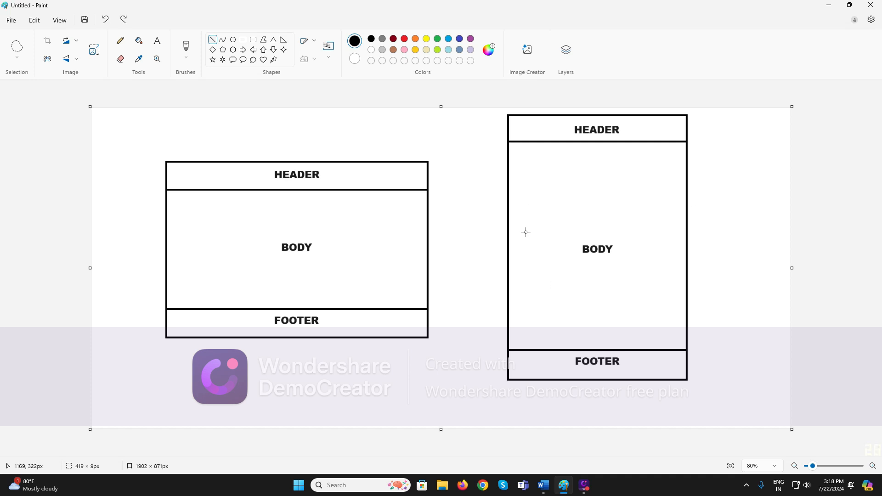
left_click_drag(516, 196, 663, 213)
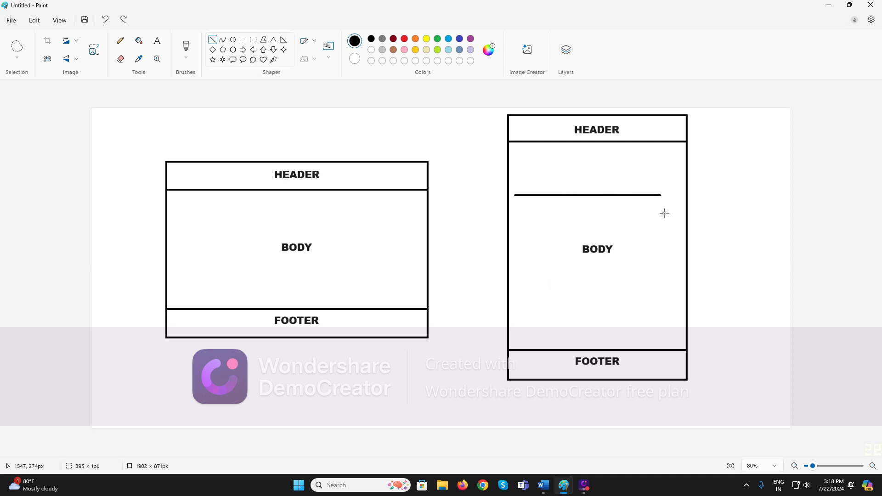
left_click_drag(523, 226, 657, 235)
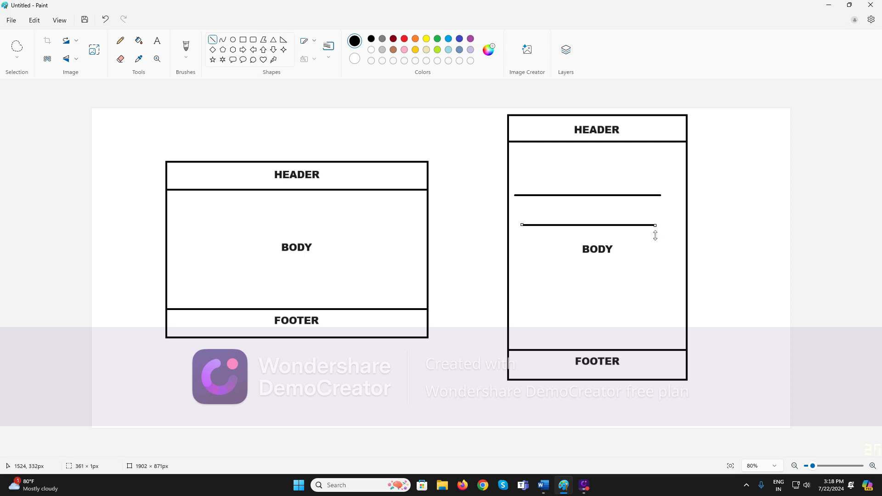
left_click(156, 41)
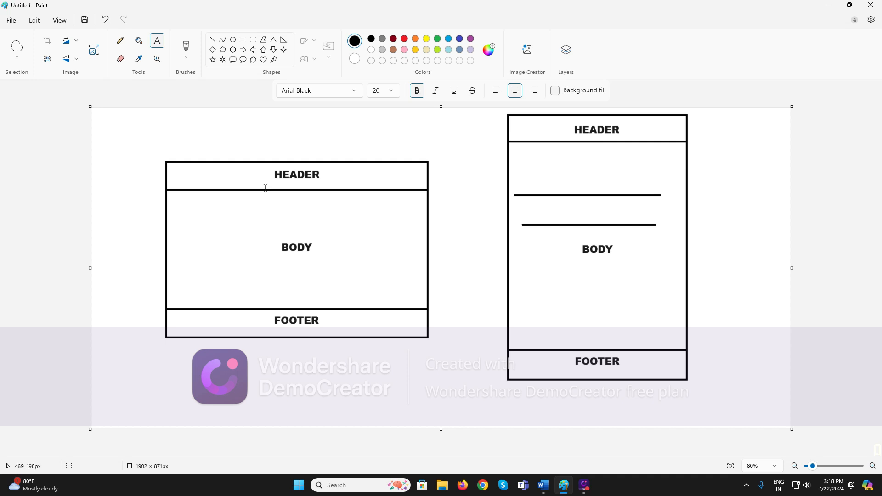
left_click_drag(164, 158, 462, 347)
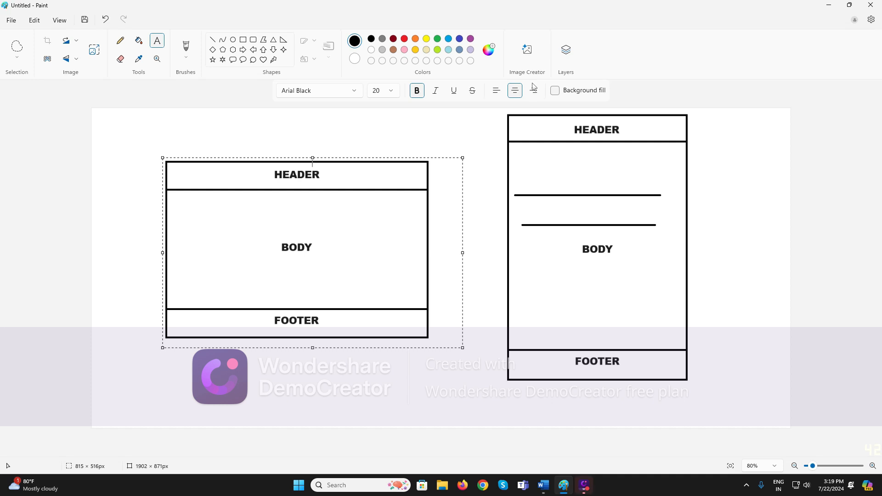
- Switch to Word and create a new blank document
left_click(544, 485)
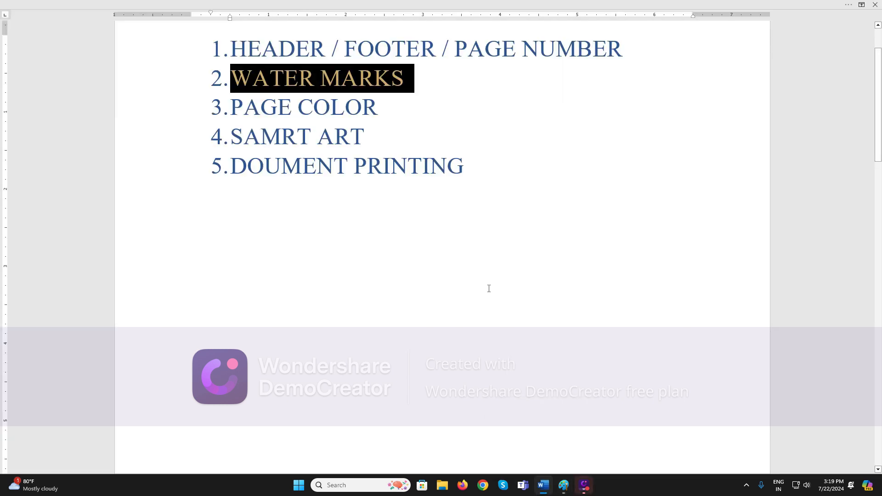
scroll(576, 143, "up", 2)
left_click(440, 103)
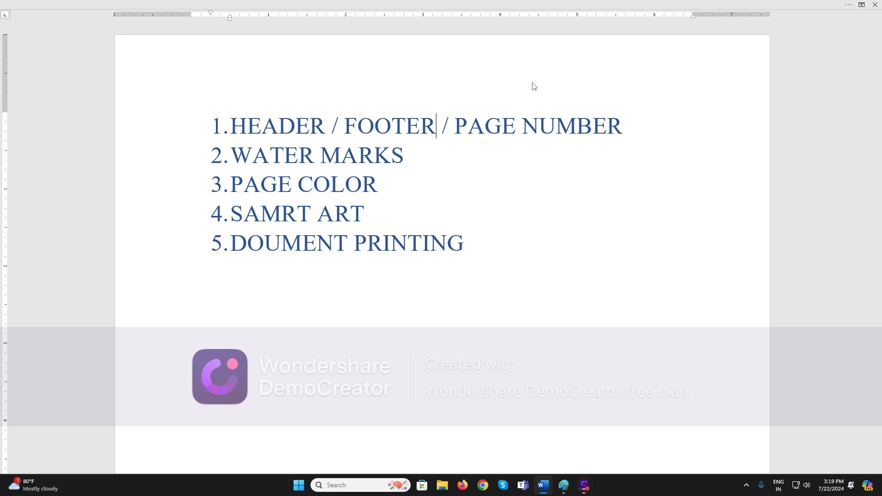
key("ctrl+n")
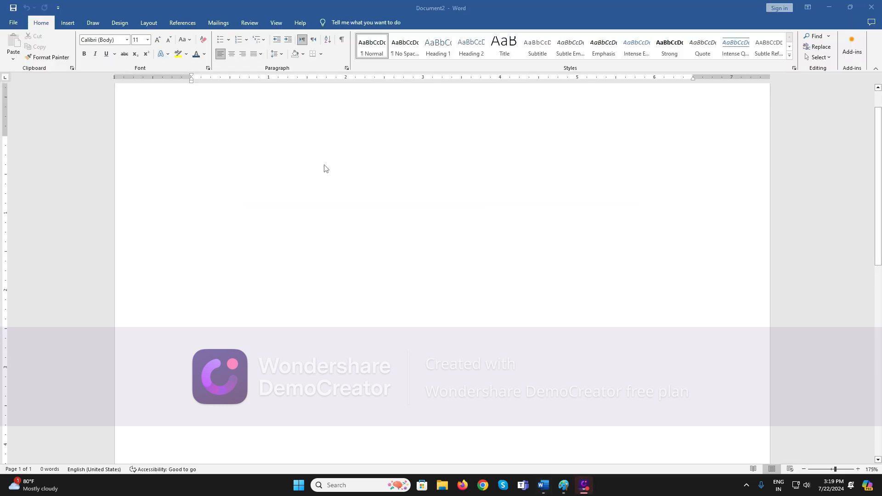
scroll(325, 167, "down", 4)
scroll(341, 150, "down", 8)
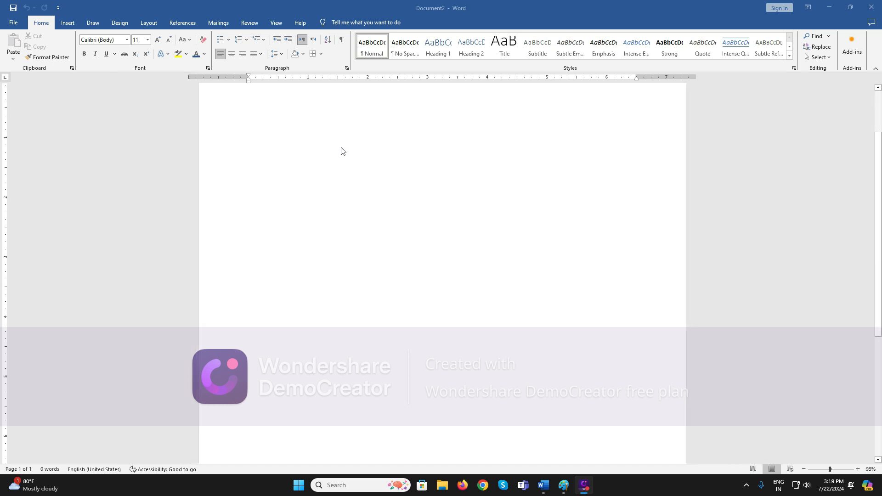
scroll(404, 226, "up", 3)
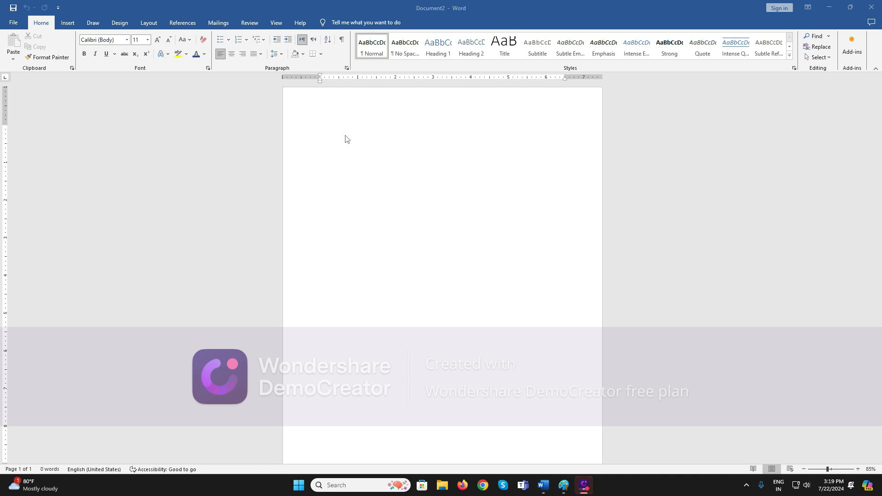
- Enter the sample text FGDFGDSFGFGSDFG in the document body, then delete that line
type("FGDFGDSFGFGSDFG")
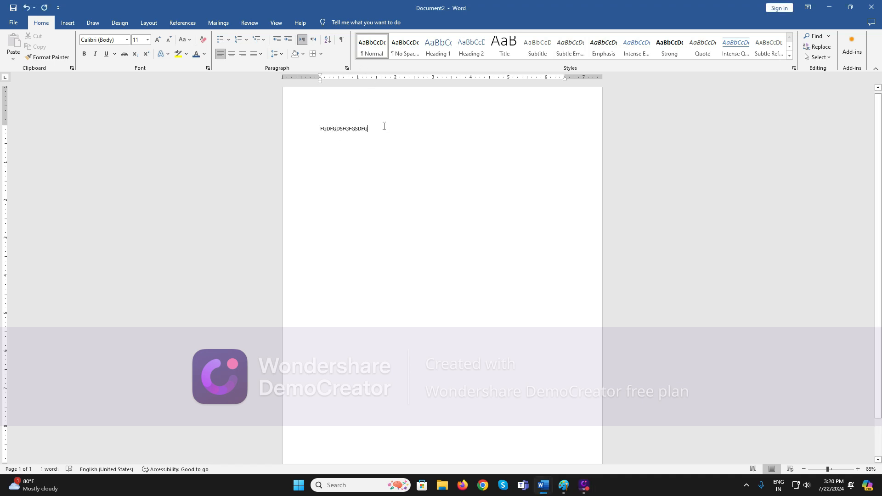
left_click(316, 98)
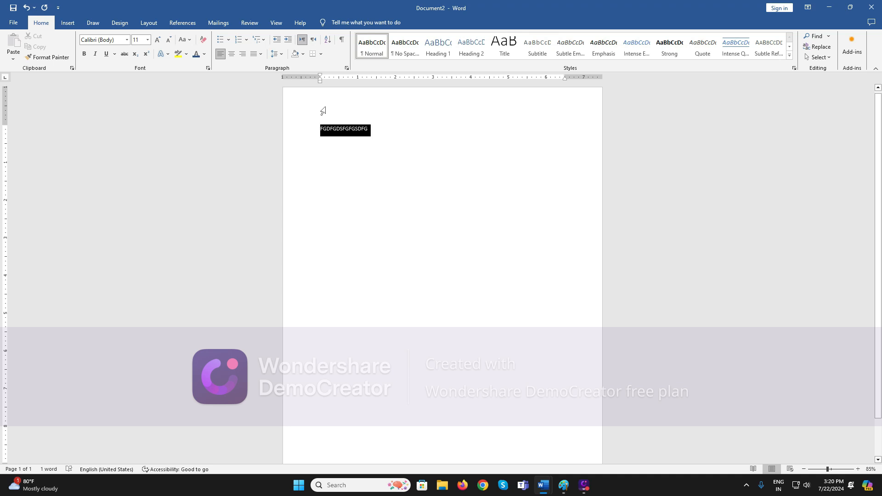
left_click(317, 118)
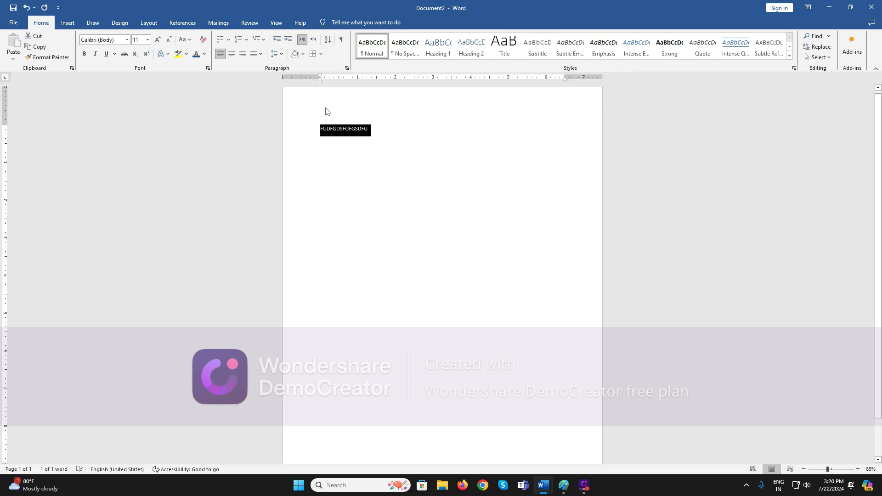
key("Delete")
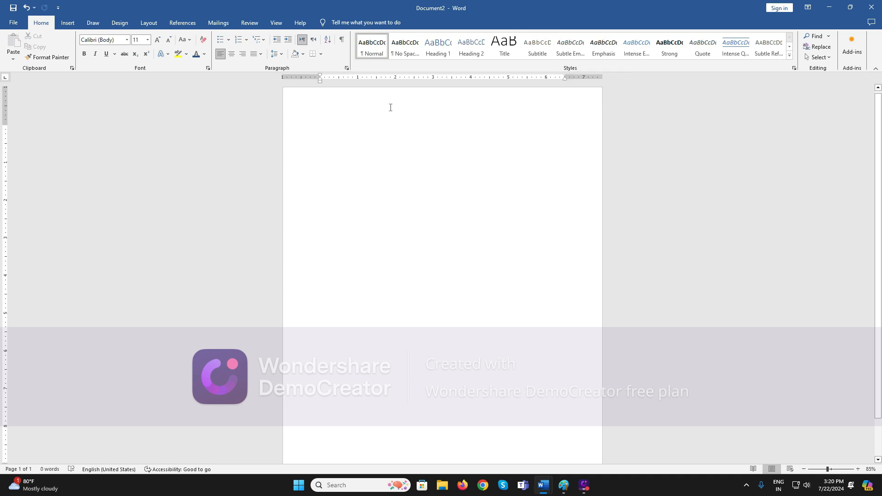
- Open the page header for editing and insert the built-in Blank header
double_click(332, 108)
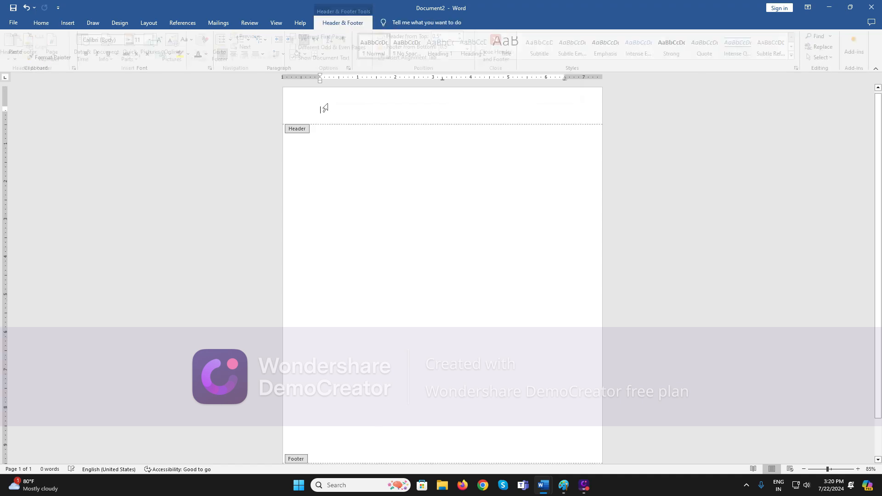
scroll(435, 230, "down", 2)
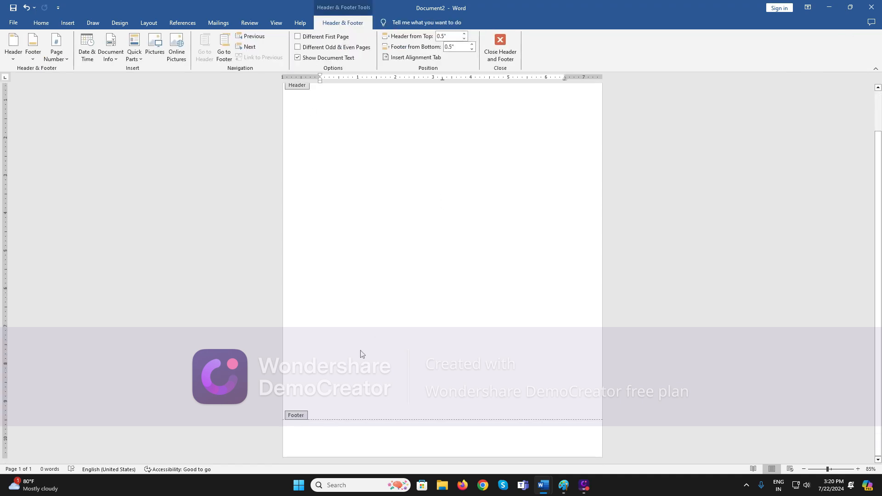
scroll(325, 183, "up", 2)
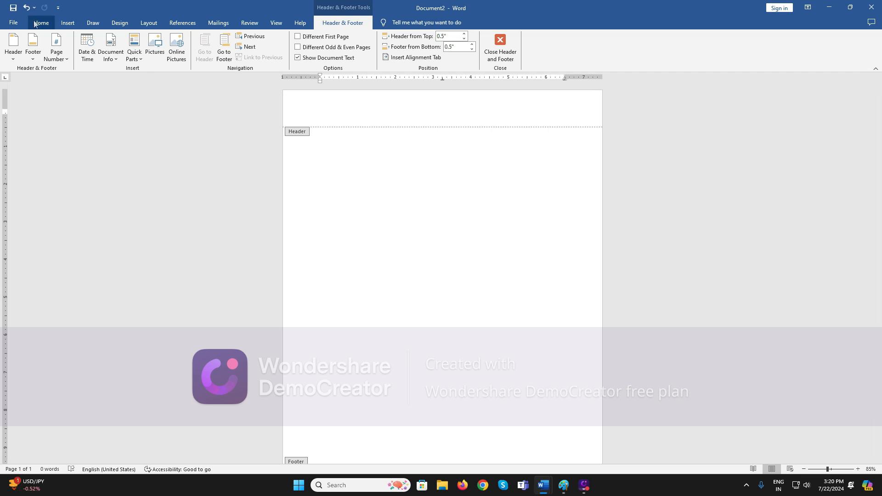
left_click(67, 23)
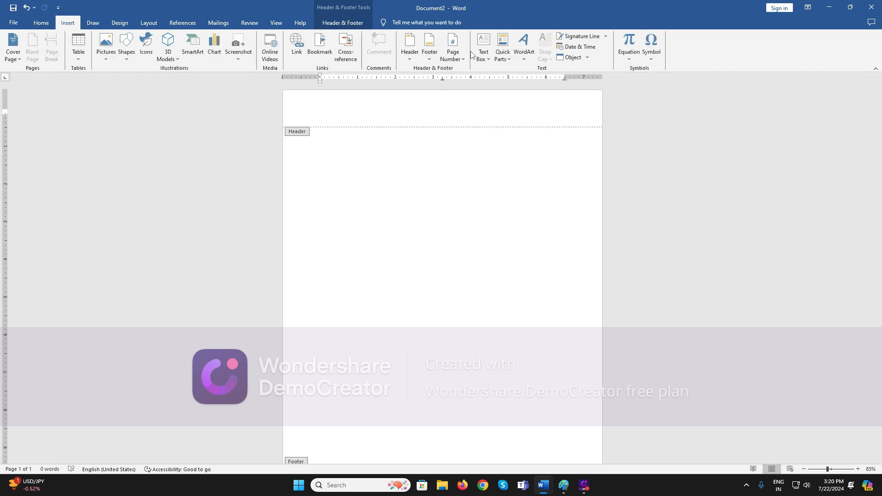
left_click(413, 56)
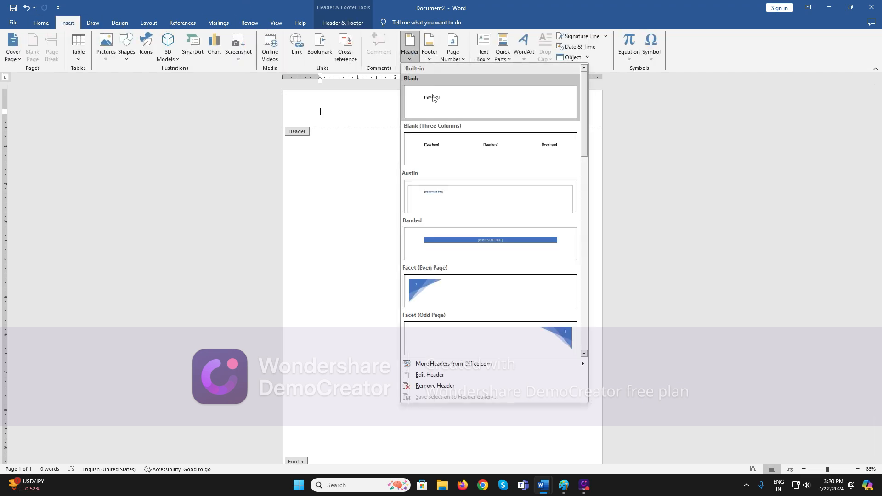
left_click(437, 99)
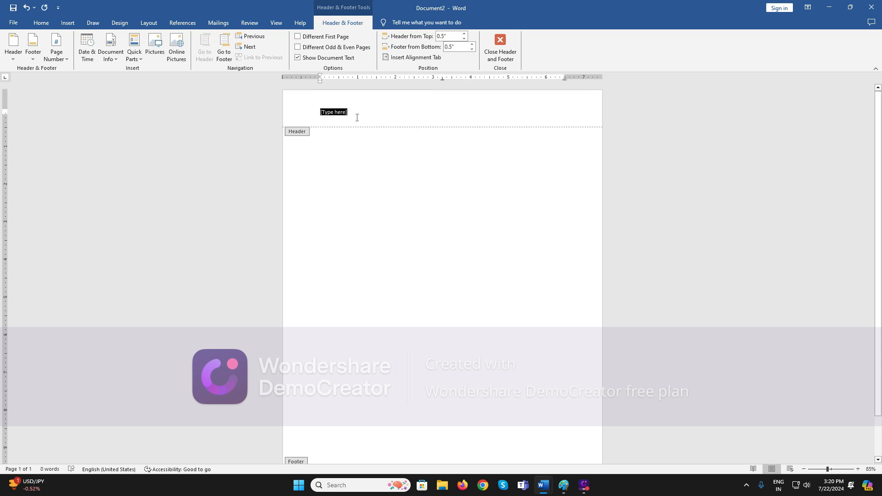
- Replace the header's placeholder text with a person's name in capitals and return to the document body
key("Delete")
key("ctrl+z")
type("JAFFAR")
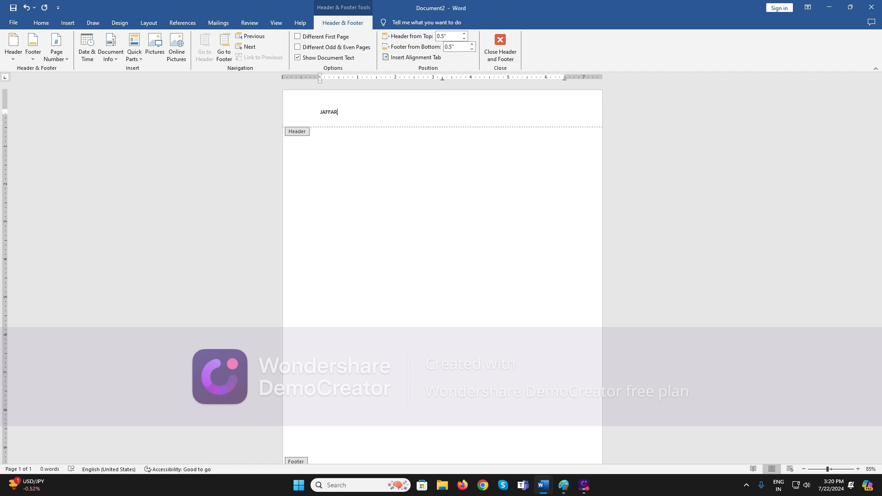
double_click(398, 185)
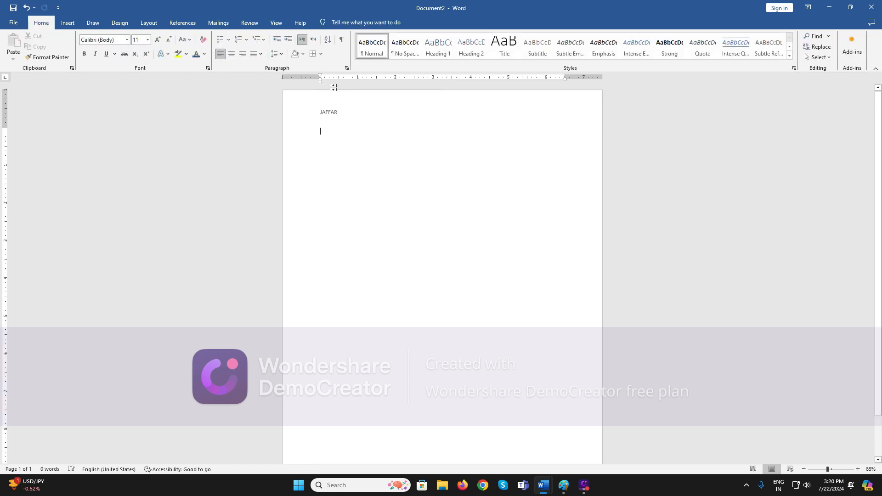
- Format the name in the header with the Algerian font, size 36 and blue font color, then return to the document body
double_click(347, 118)
double_click(347, 118)
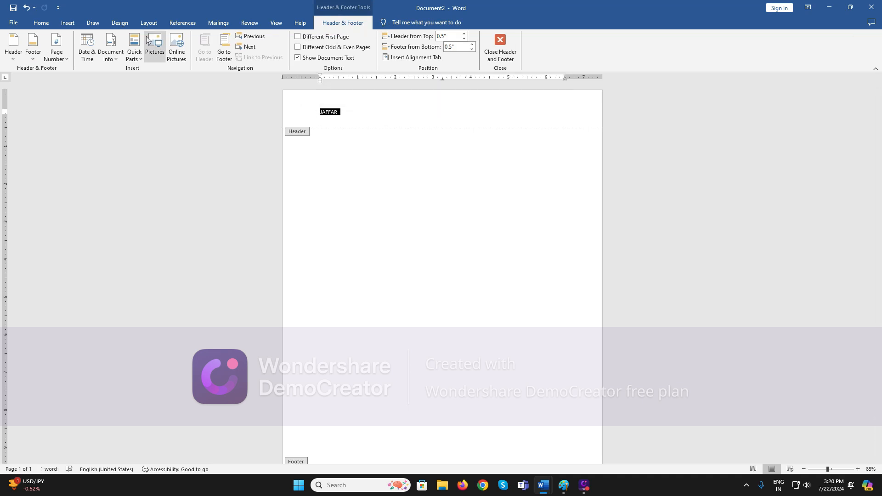
left_click(41, 23)
left_click(127, 40)
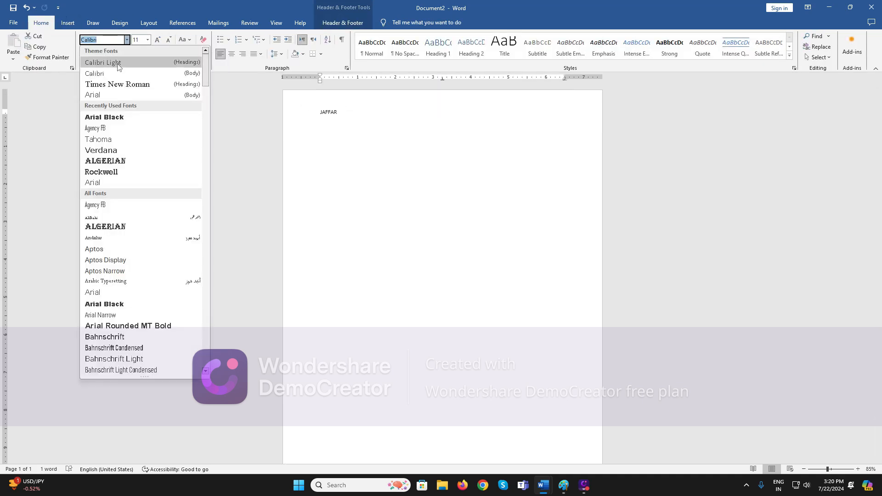
left_click(115, 161)
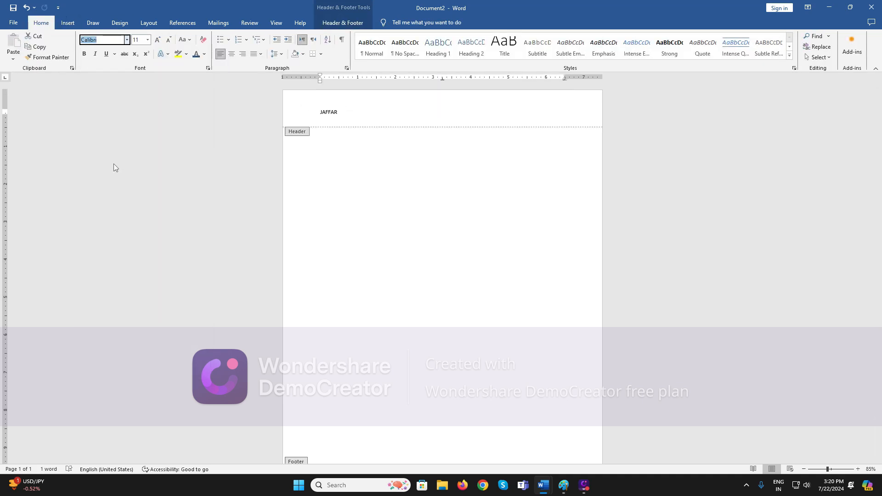
left_click(147, 40)
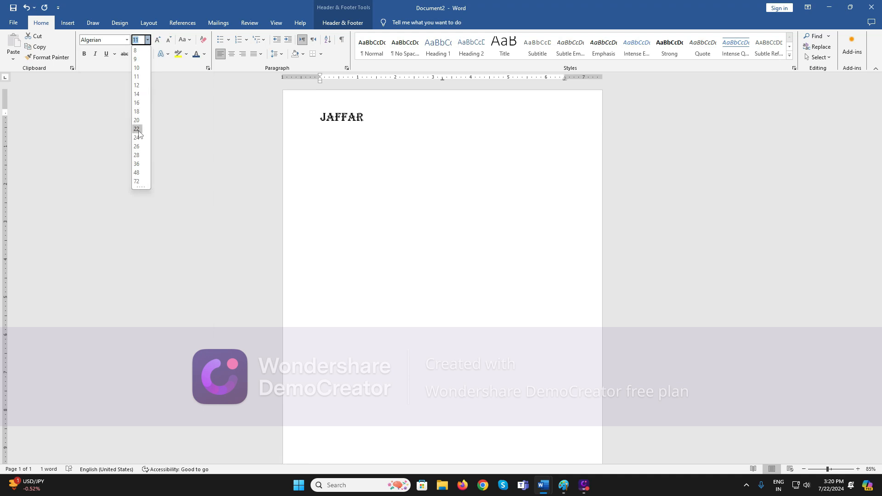
left_click(137, 163)
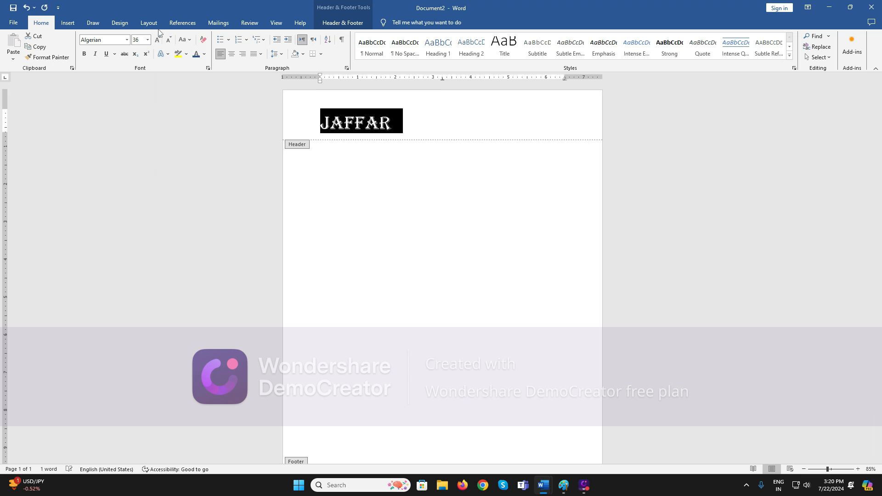
left_click(196, 54)
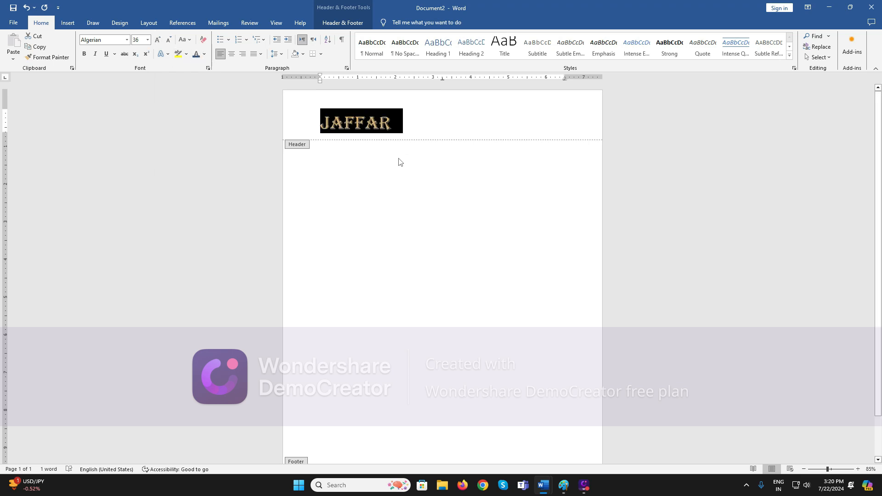
double_click(400, 162)
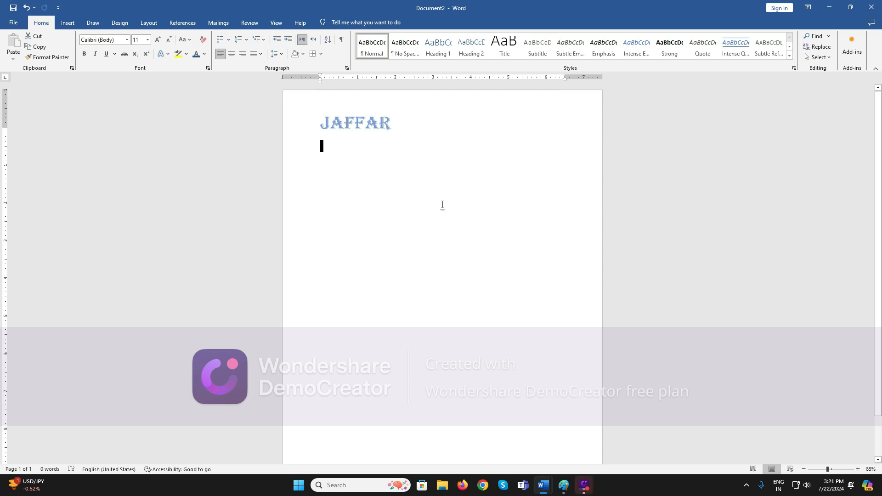
- Start a right-aligned line in the document body and add blank lines until the document continues onto a second page
scroll(453, 216, "down", 2)
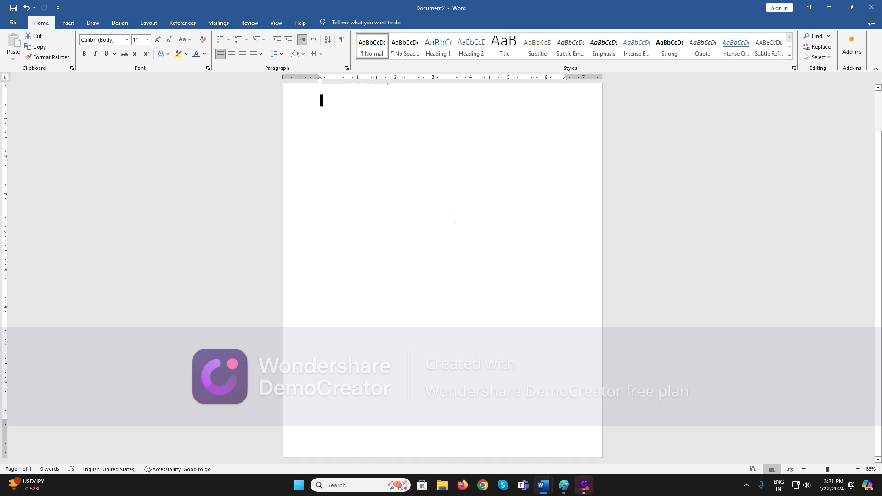
scroll(453, 212, "down", 8)
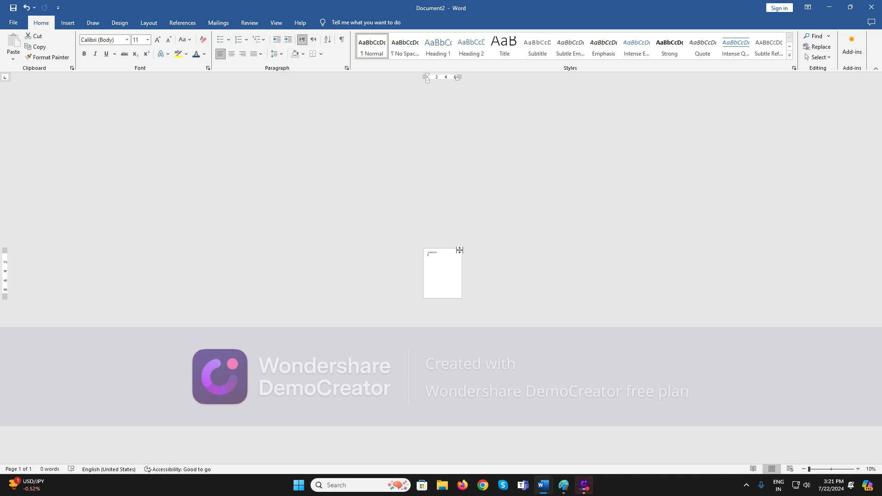
scroll(459, 250, "up", 5)
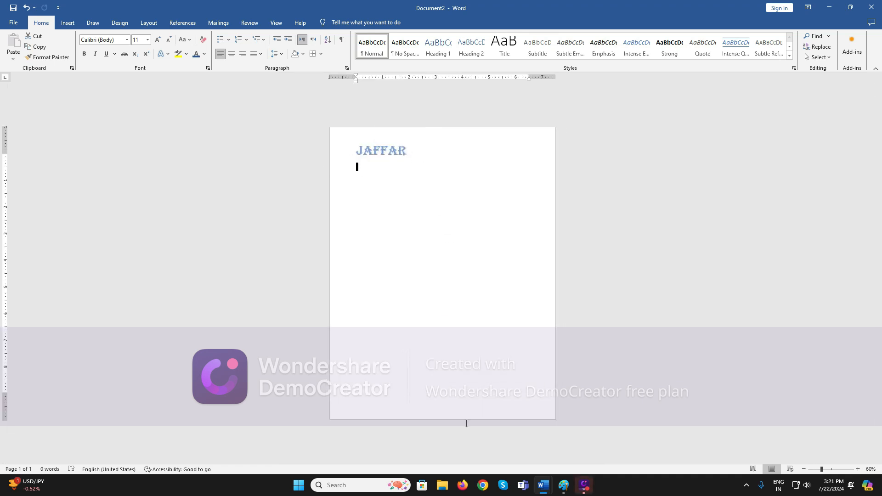
left_click(549, 245)
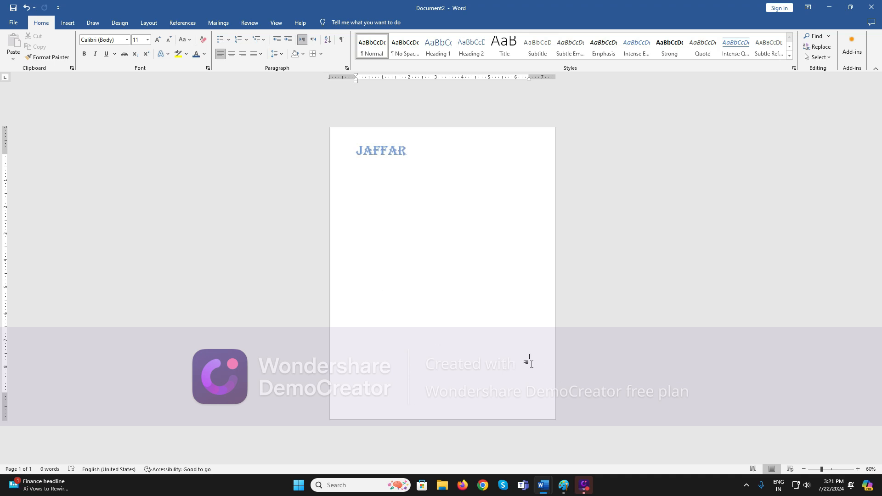
key("Return")
key("Return")
key("Return")
key("Return")
key("Return")
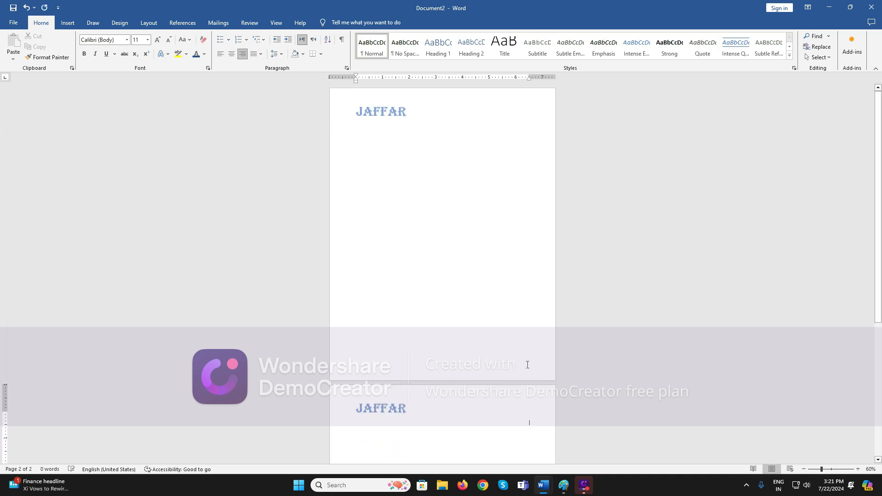
- Insert two page breaks after the second page to add a third and a fourth page
scroll(539, 359, "down", 3)
scroll(538, 349, "down", 1)
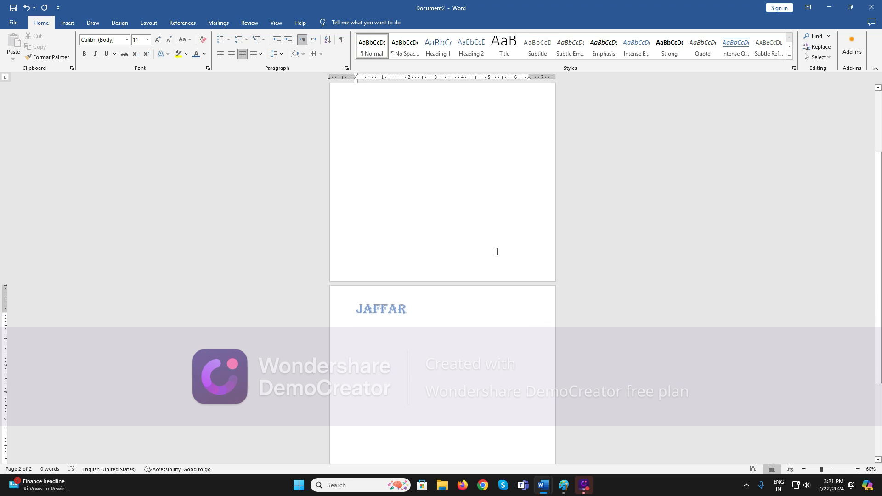
scroll(388, 324, "down", 4)
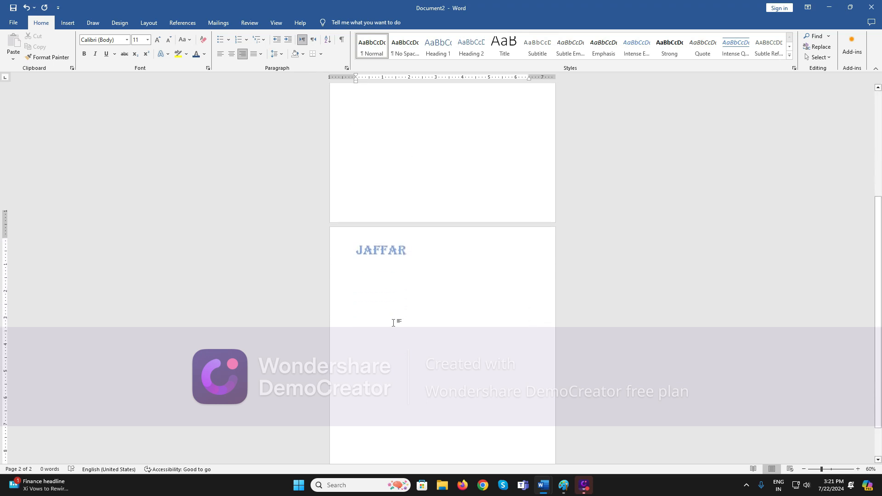
key("ctrl+Return")
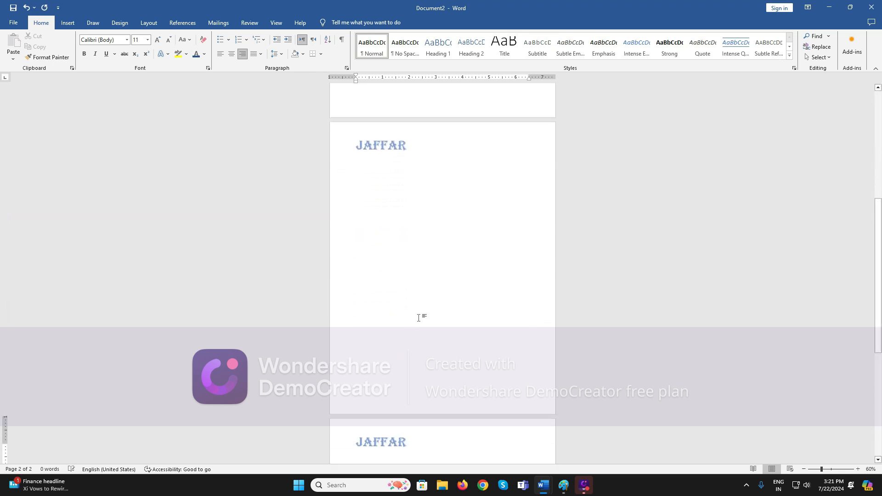
scroll(423, 294, "down", 2)
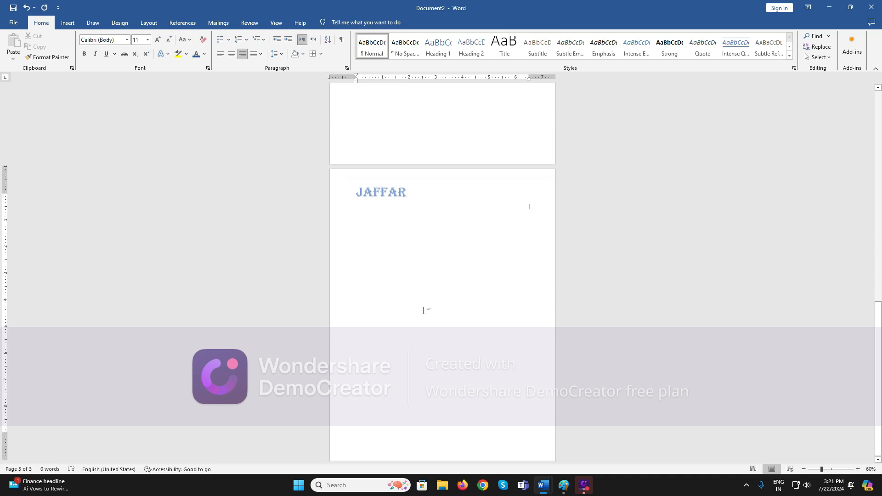
key("ctrl+Return")
scroll(442, 349, "down", 5)
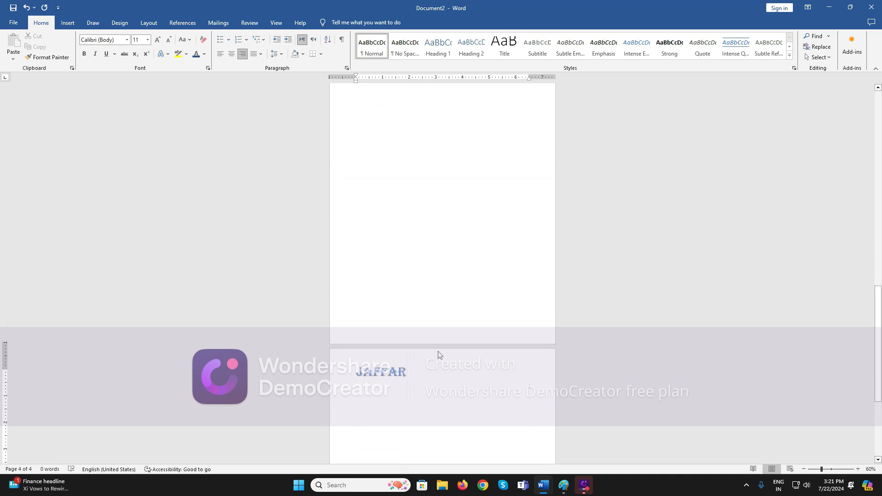
- Look through the document's pages to examine how the header repeats on each one
scroll(446, 352, "up", 4)
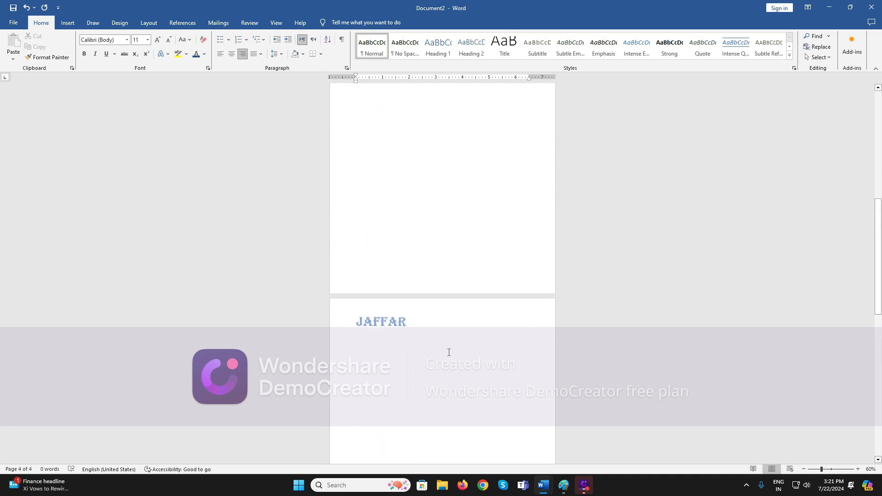
scroll(453, 347, "up", 1)
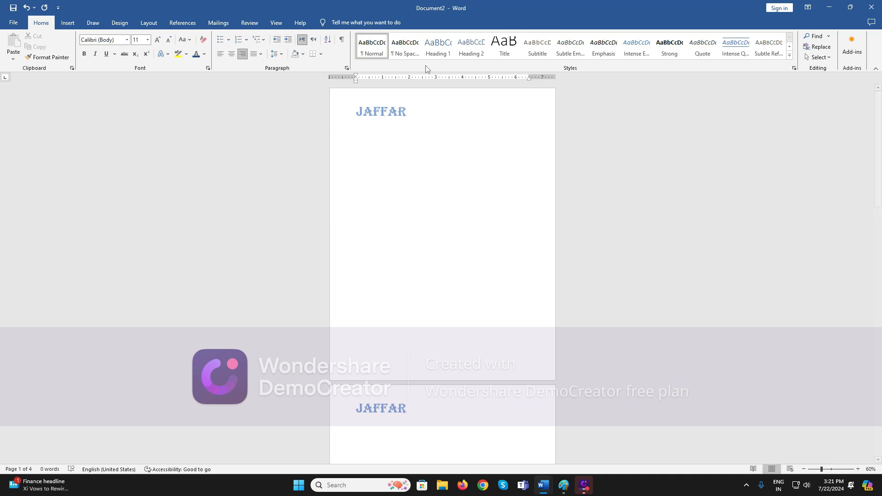
scroll(458, 354, "down", 1)
scroll(457, 354, "down", 1)
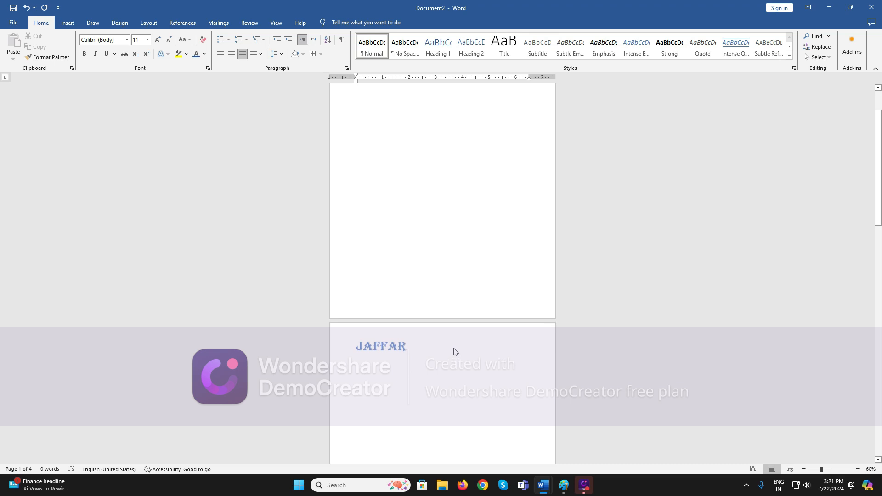
scroll(454, 264, "up", 2)
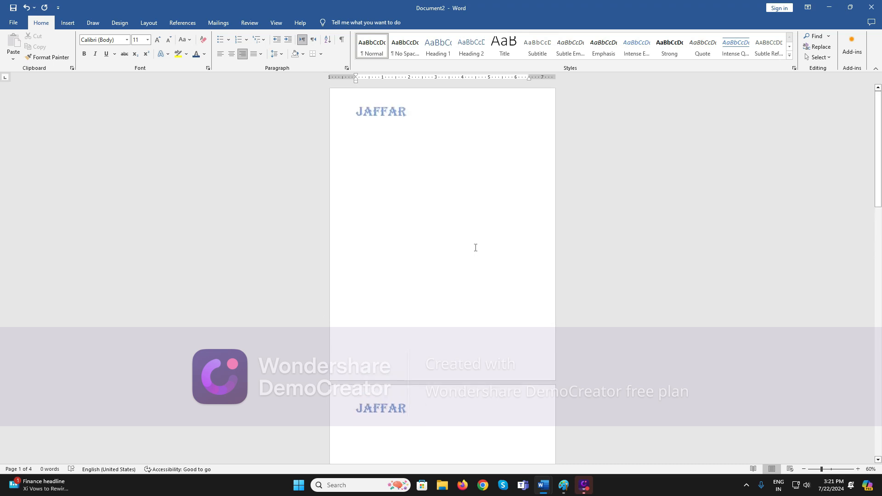
left_click(425, 118)
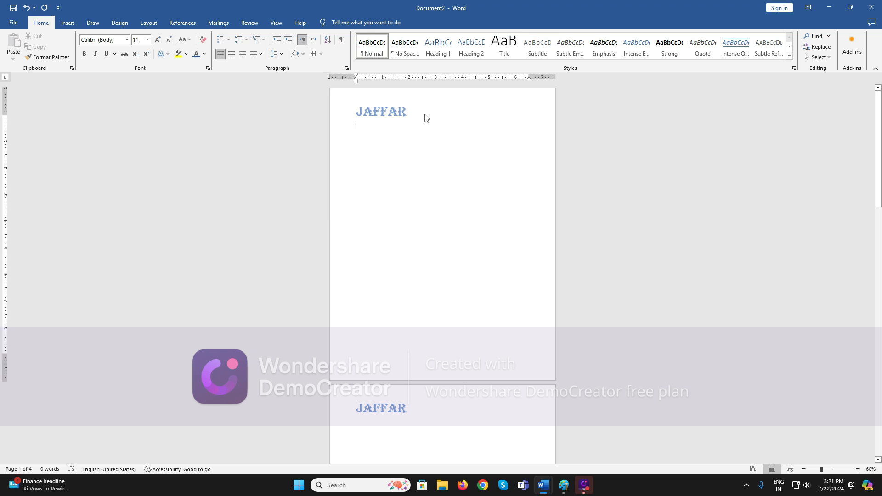
scroll(490, 434, "down", 1)
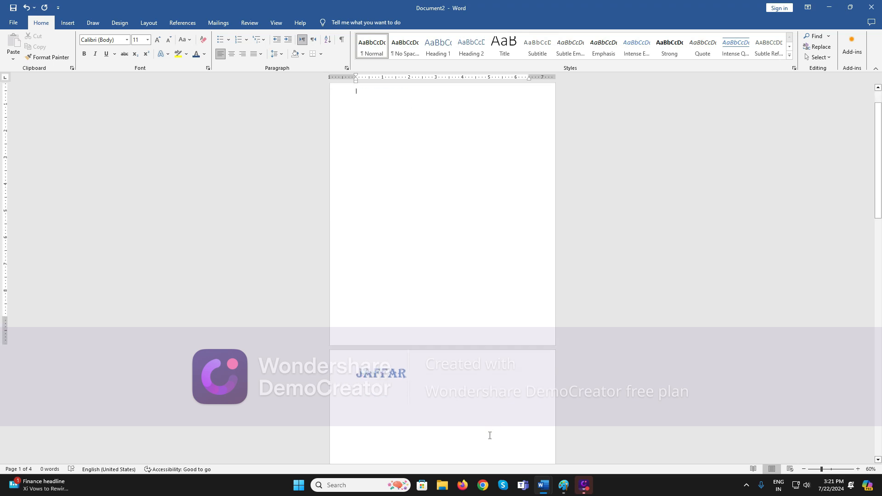
scroll(390, 249, "up", 1)
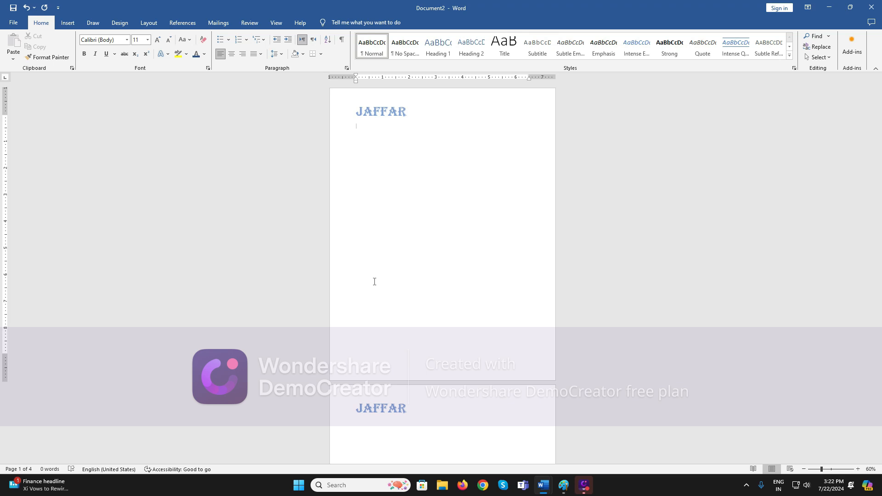
scroll(459, 277, "down", 8)
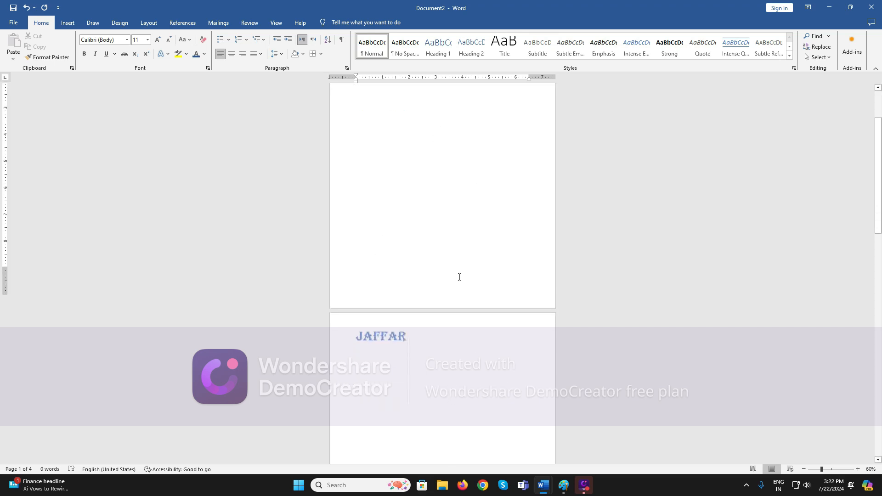
scroll(462, 289, "down", 10)
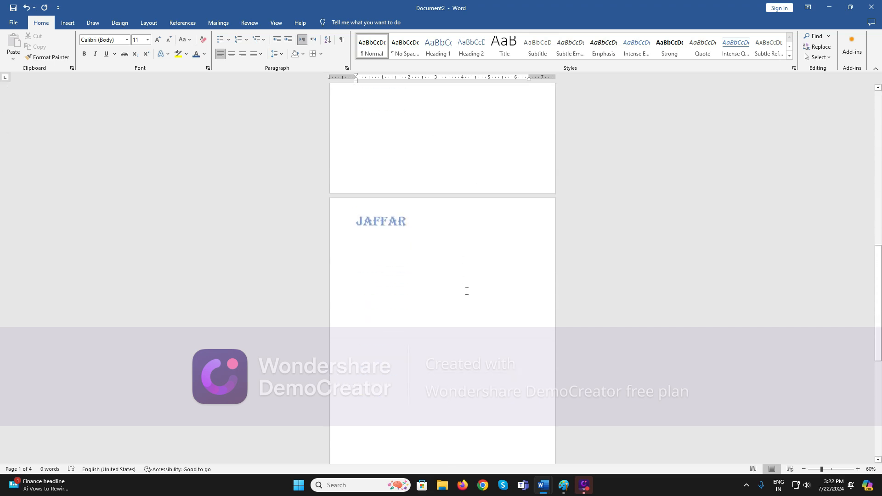
- Right-align the line on the last page and add one more blank page after it
key("ctrl+r")
triple_click(473, 355)
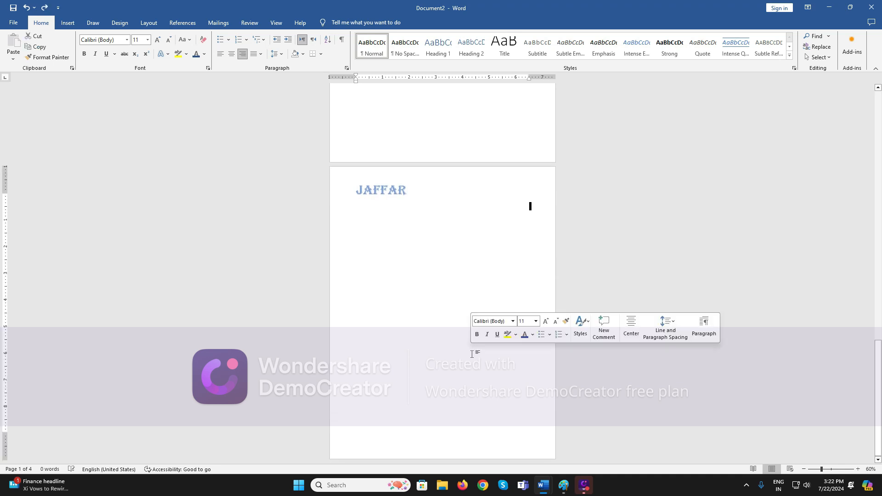
left_click(542, 214)
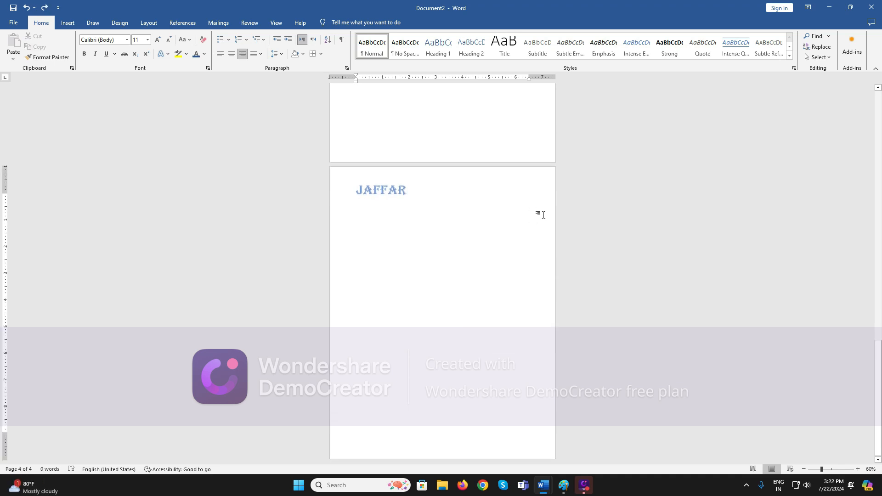
scroll(543, 215, "down", 2)
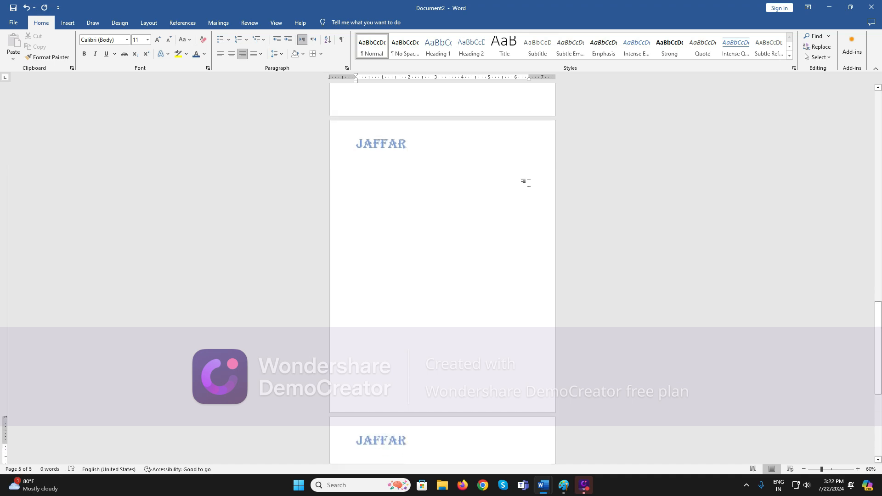
- Delete the added blank lines and page breaks until only the first page remains
key("BackSpace")
key("BackSpace")
key("BackSpace")
key("BackSpace")
key("BackSpace")
key("BackSpace")
key("BackSpace")
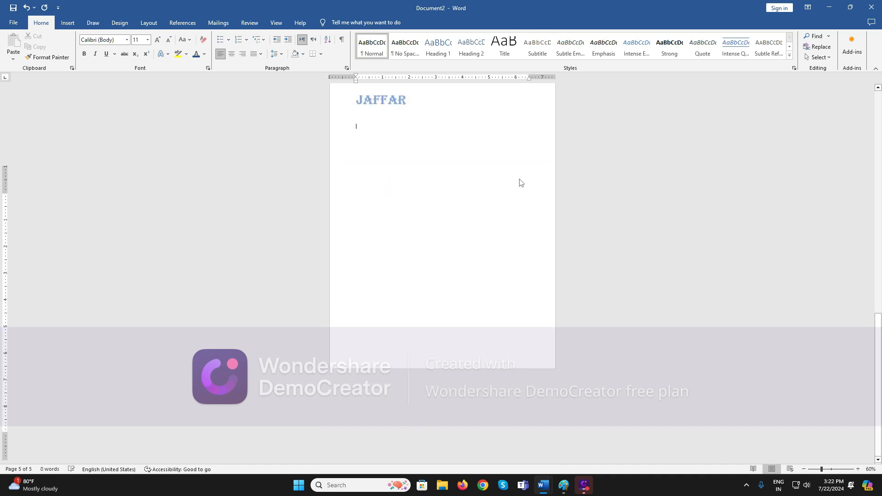
key("Return")
key("Return")
key("Return")
key("Return")
key("Return")
key("Return")
key("Return")
key("Return")
key("Return")
key("Return")
key("Return")
key("Return")
key("Return")
key("Return")
key("Return")
key("Return")
key("Return")
key("Return")
key("Return")
key("Return")
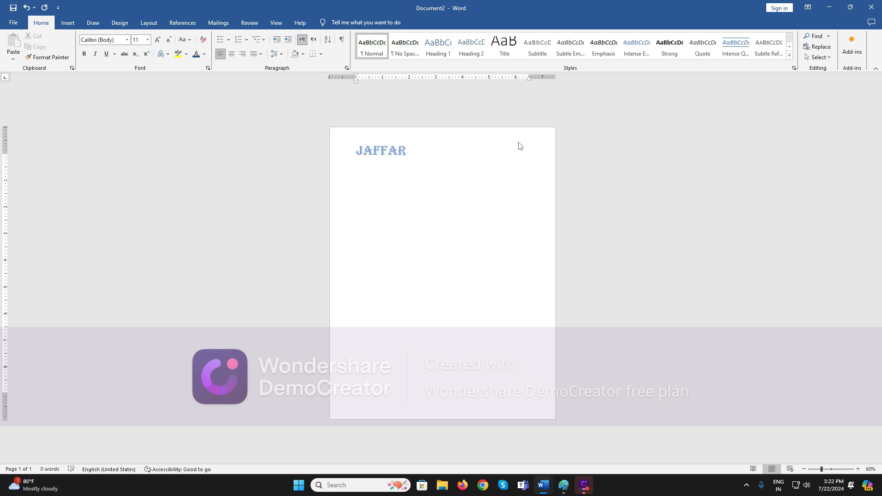
- Reopen the existing page header for editing with the Edit Header command
double_click(419, 152)
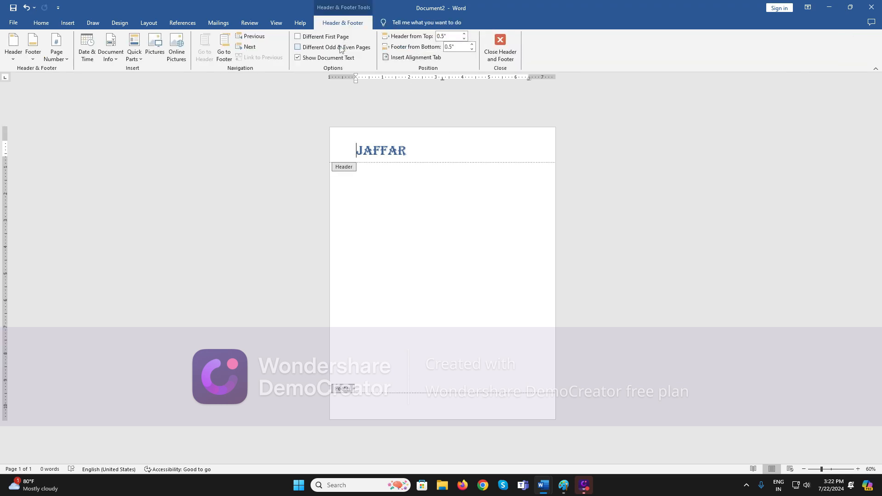
left_click(68, 23)
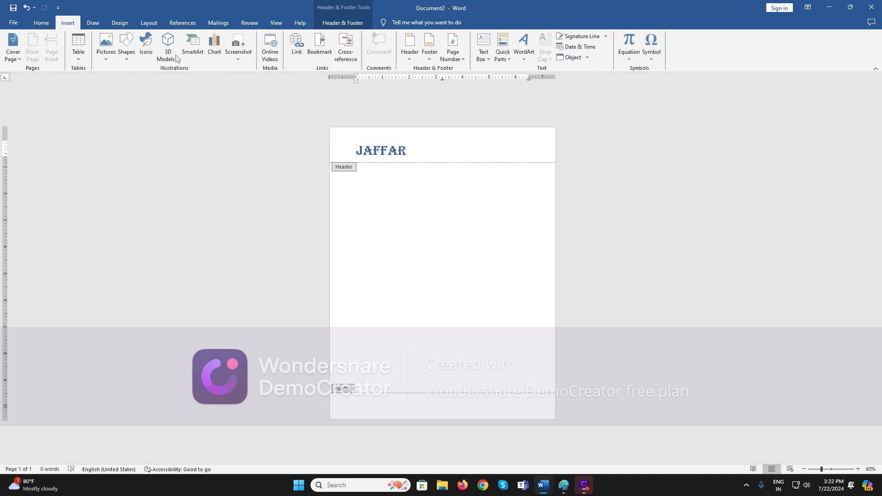
left_click(343, 22)
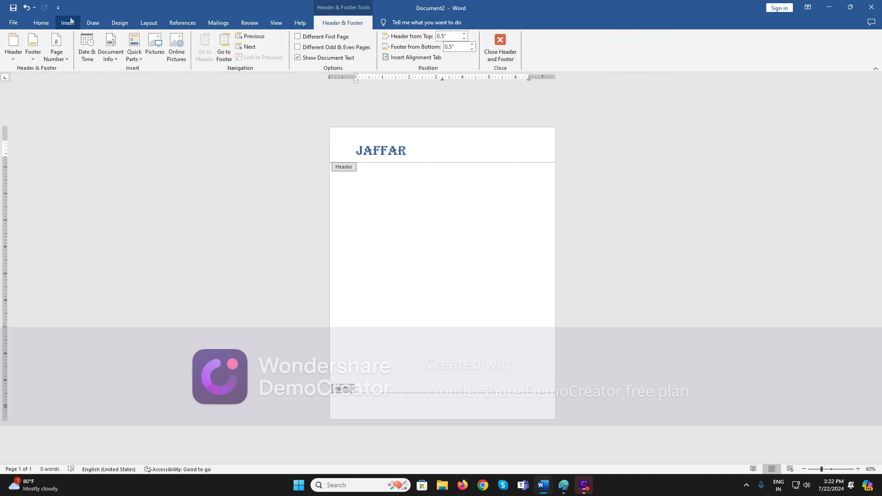
left_click(69, 22)
left_click(410, 46)
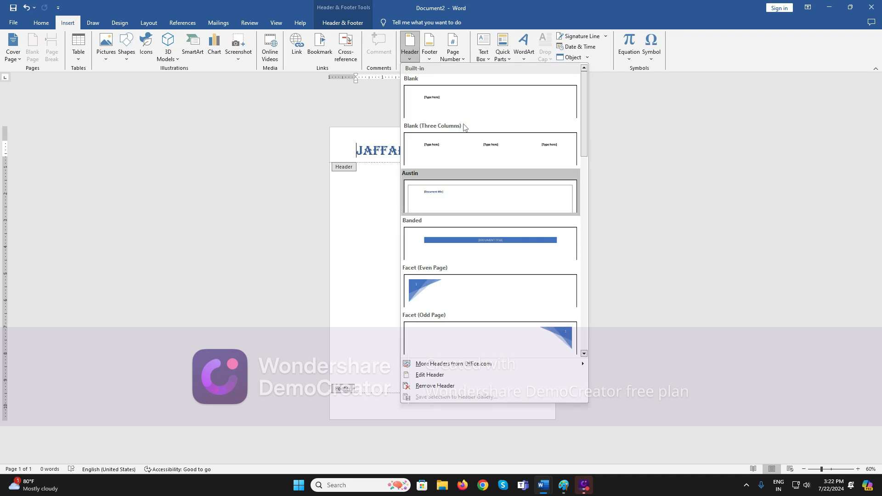
left_click(488, 376)
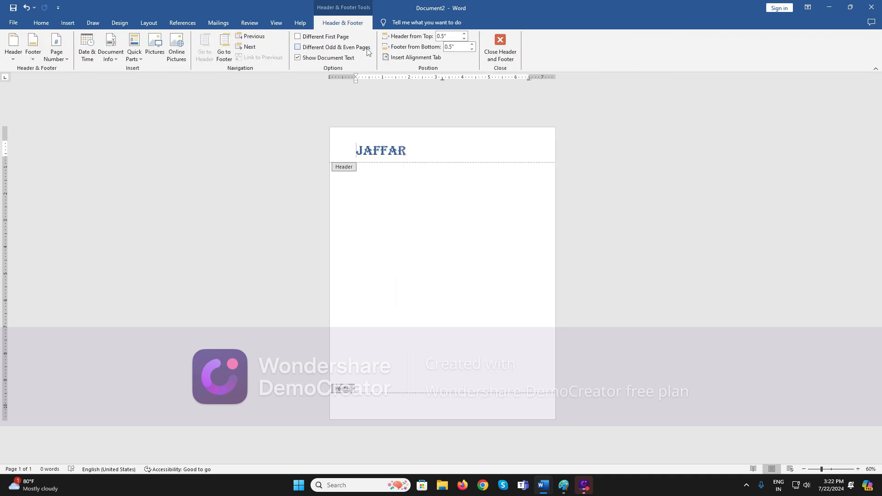
- Delete the name in the header and replace it with a different person's name in capitals
key("ctrl+a")
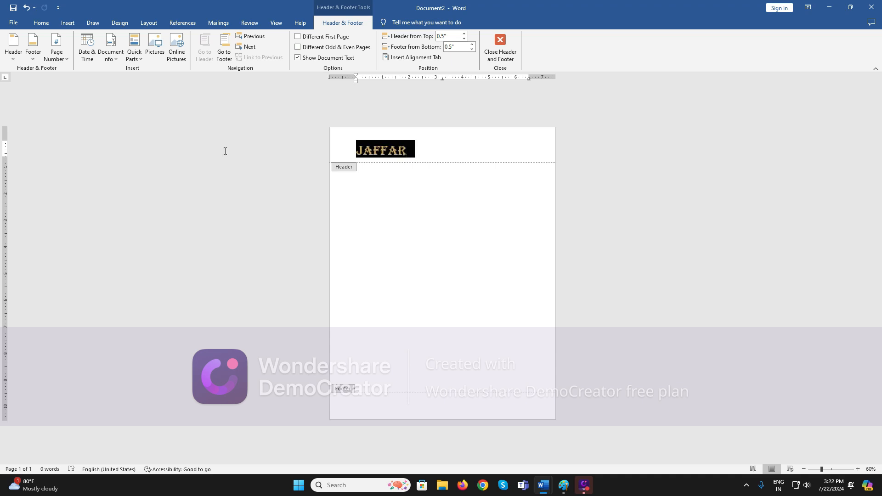
key("Delete")
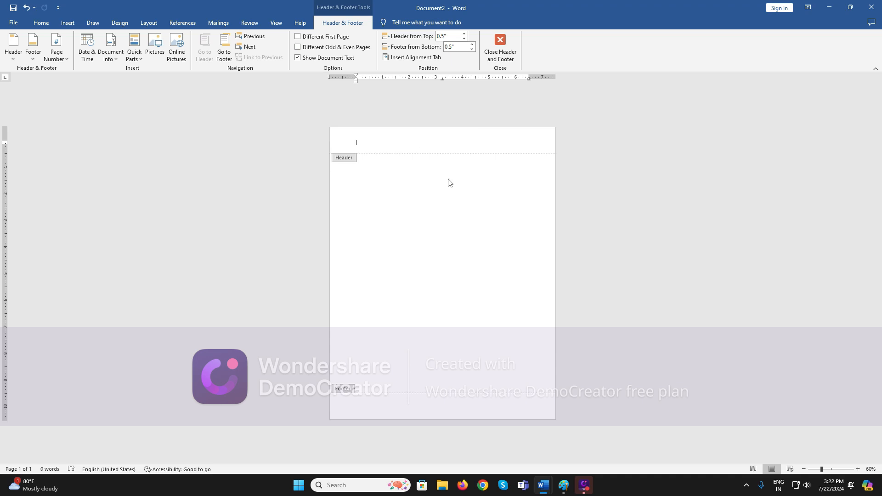
type("HUZAI")
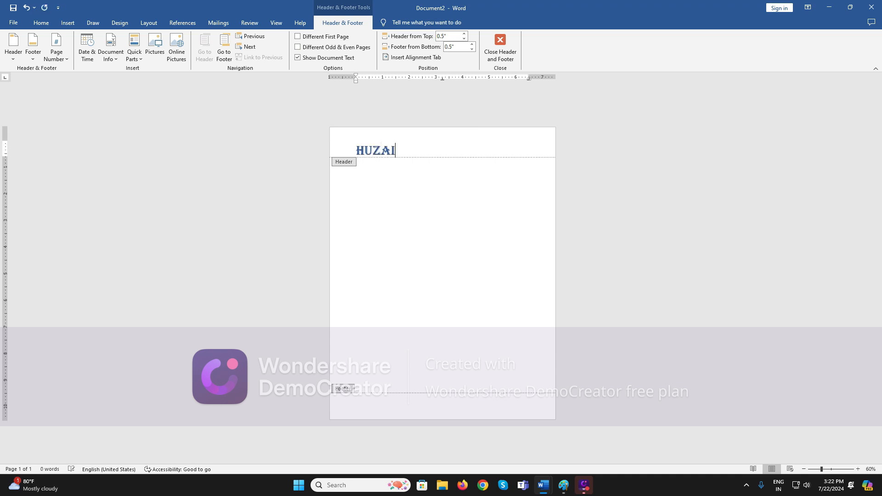
type("FA")
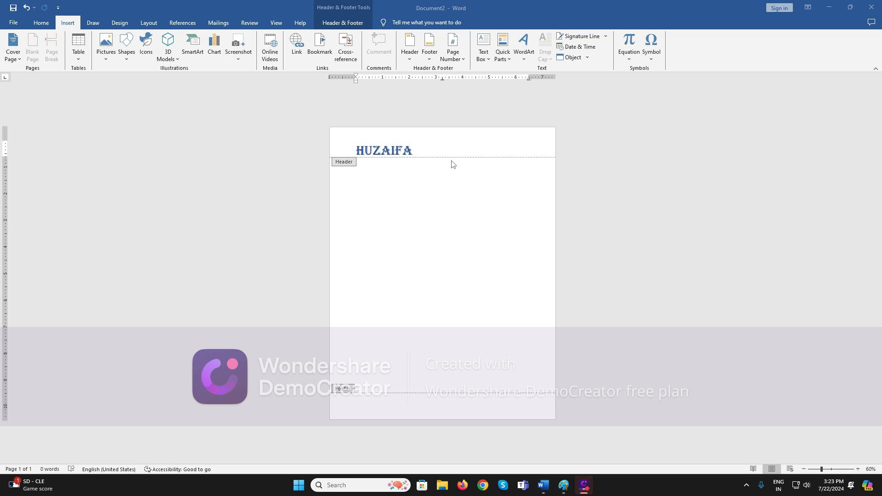
- Remove the existing page header from the document with the Remove Header command
double_click(455, 152)
left_click(340, 24)
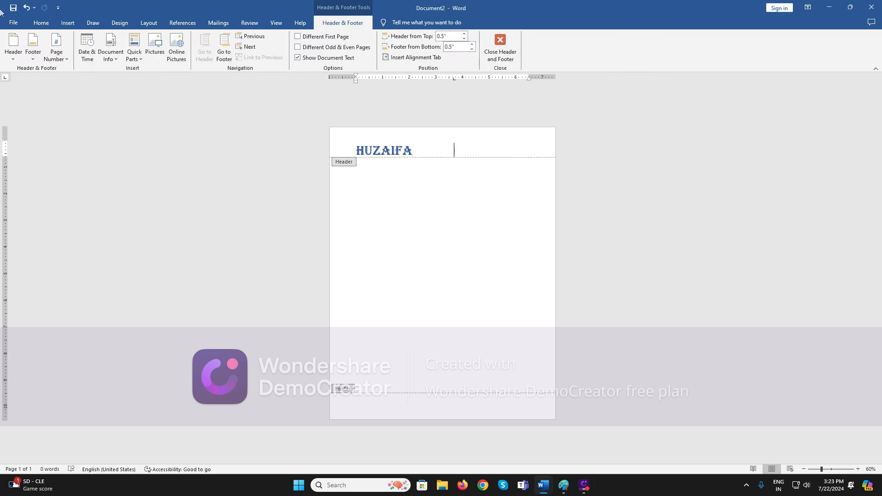
left_click(68, 24)
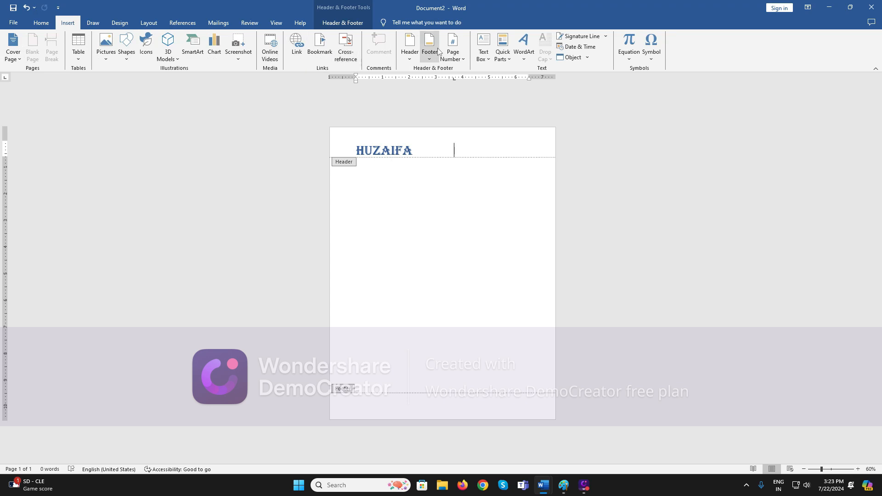
left_click(409, 49)
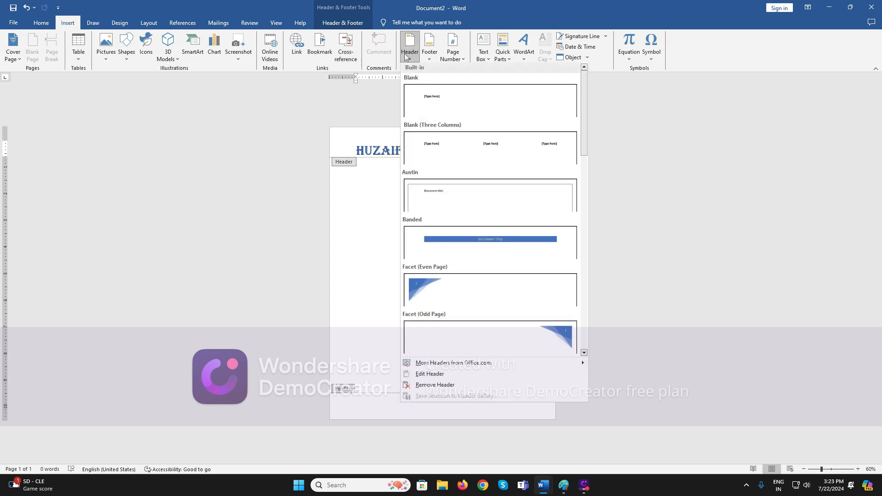
left_click(449, 386)
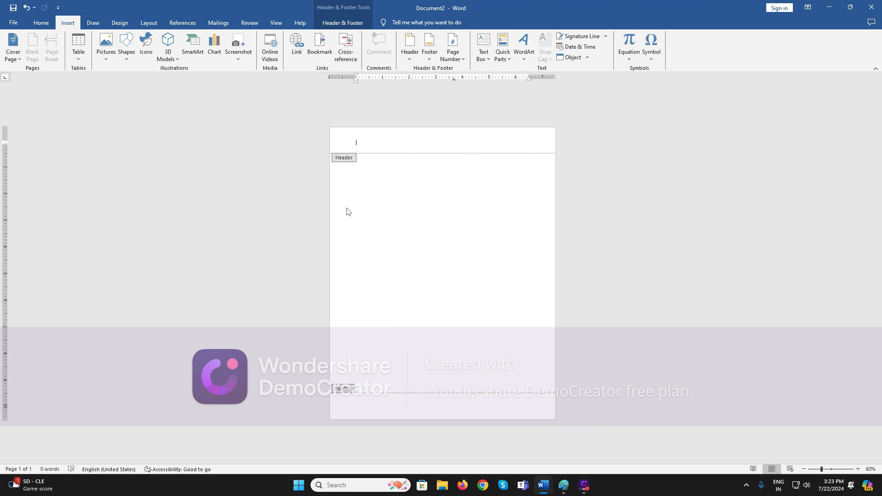
- Enter GOLCONDA as the text of the page footer
left_click(352, 408)
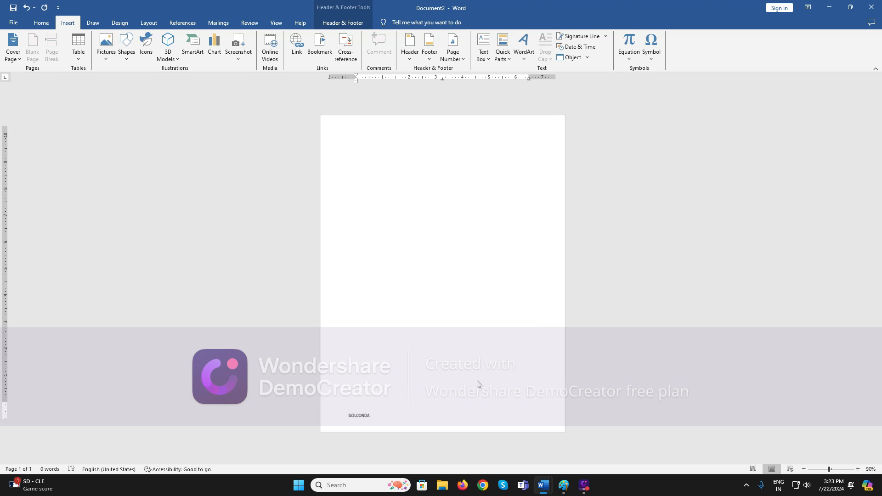
scroll(477, 385, "up", 13)
double_click(239, 412)
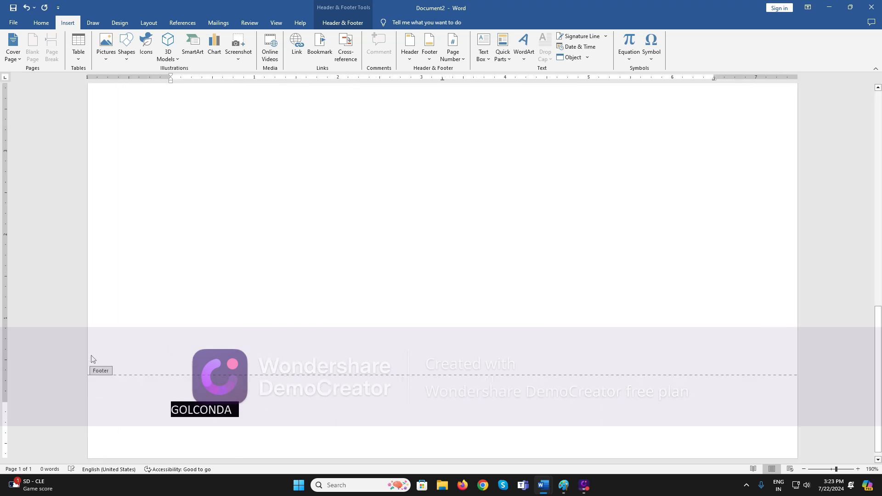
scroll(422, 158, "down", 1)
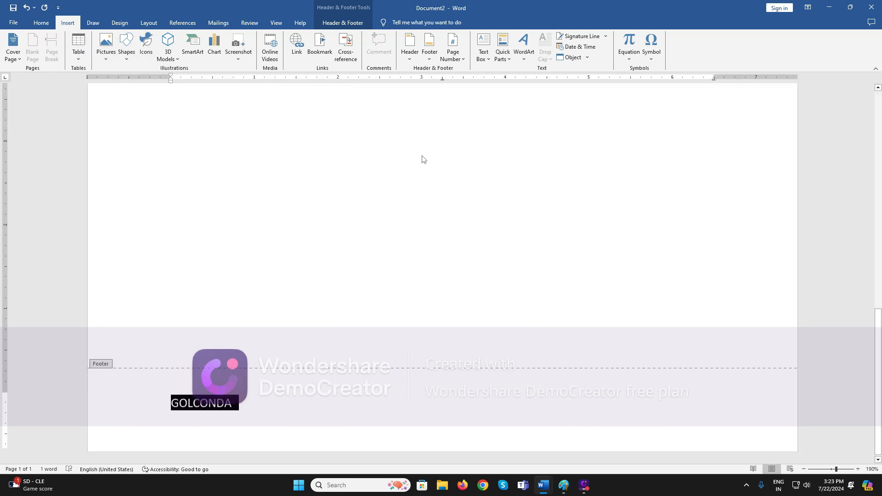
- Return to the document body and add a second page after the first
double_click(562, 304)
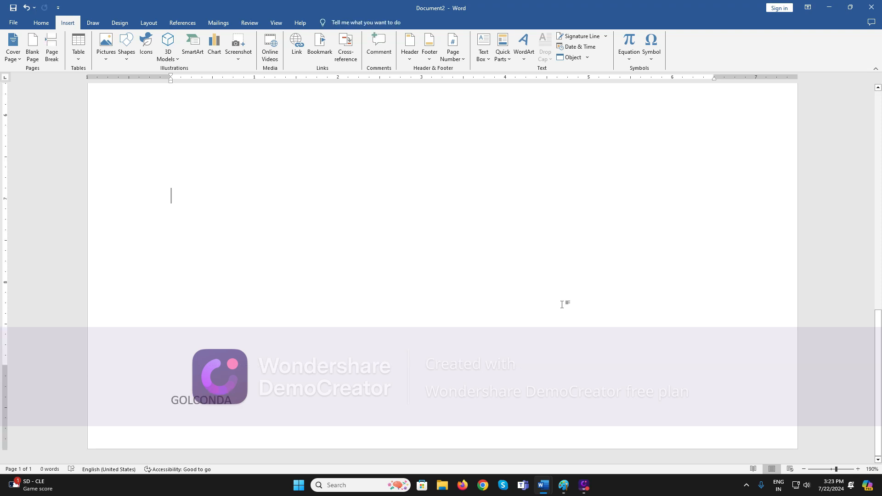
scroll(562, 304, "down", 3)
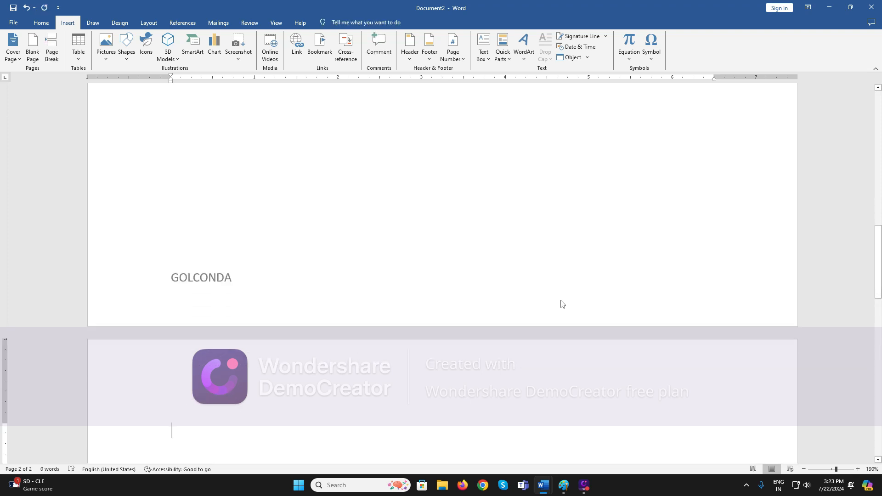
scroll(562, 304, "down", 3)
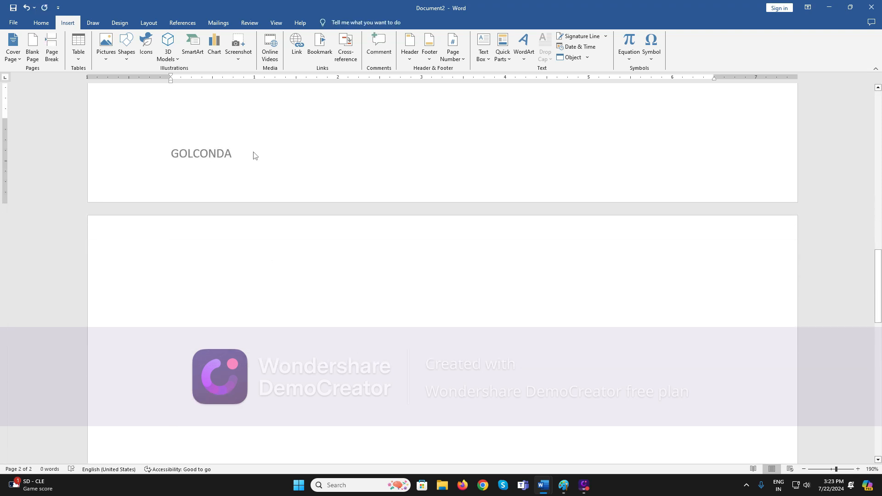
- Reopen the footer on the first page and enlarge the text GOLCONDA to 26 pt
double_click(237, 157)
left_click_drag(237, 157, 138, 158)
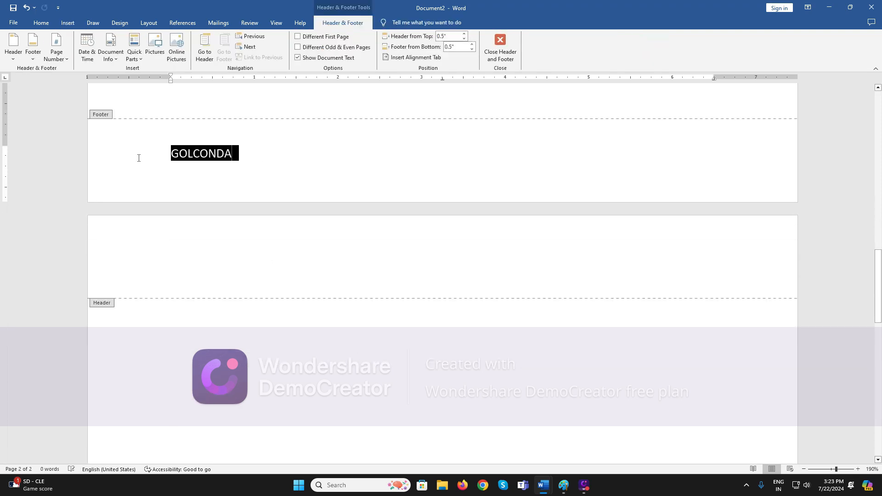
left_click(34, 25)
left_click(158, 40)
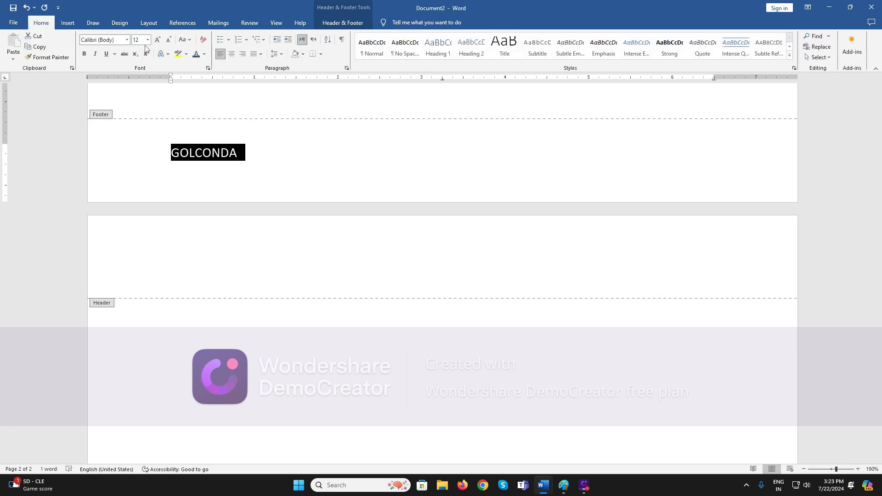
left_click(157, 40)
left_click(157, 40)
left_click(158, 40)
left_click(157, 40)
left_click(157, 40)
left_click(158, 39)
left_click(157, 39)
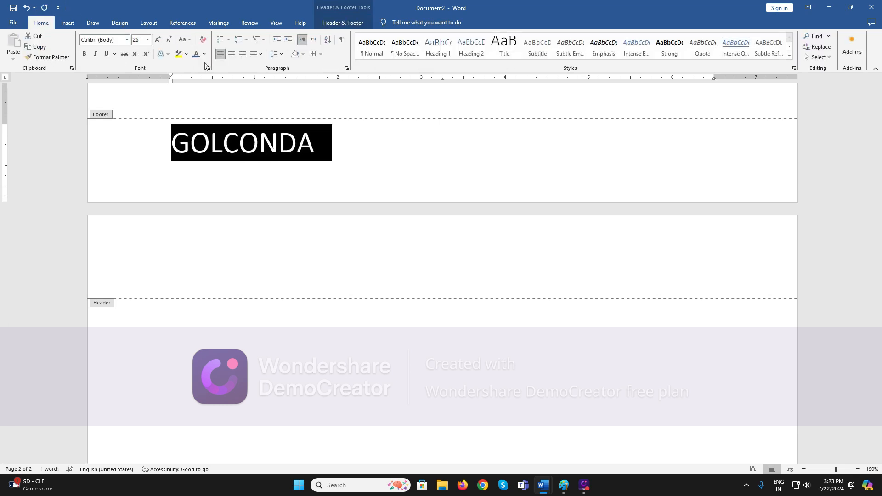
- Make the GOLCONDA footer text dark blue and bold
left_click(196, 54)
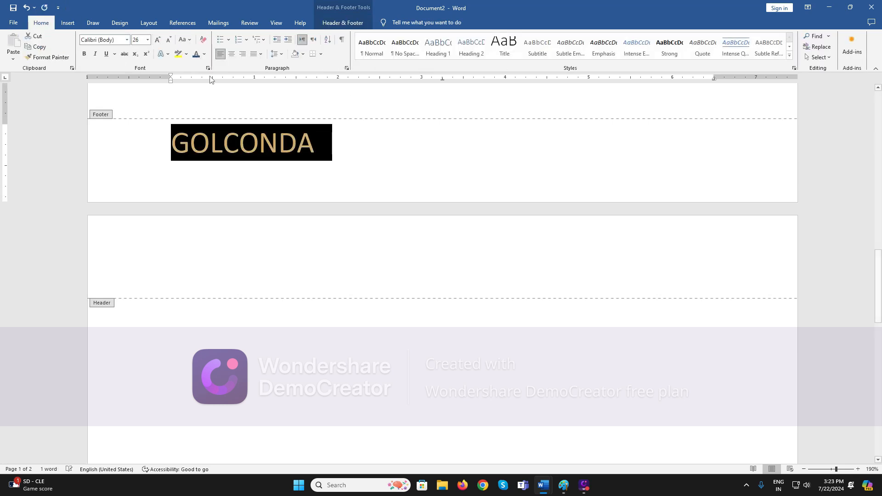
left_click(85, 54)
left_click(441, 205)
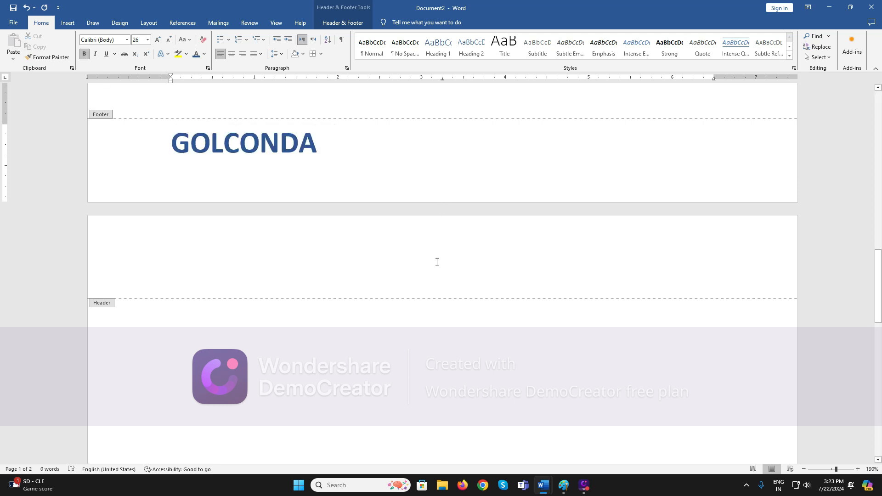
- Return from the footer to the document body and compare the footers on both pages
scroll(428, 201, "up", 5)
scroll(413, 227, "down", 6, "ctrl")
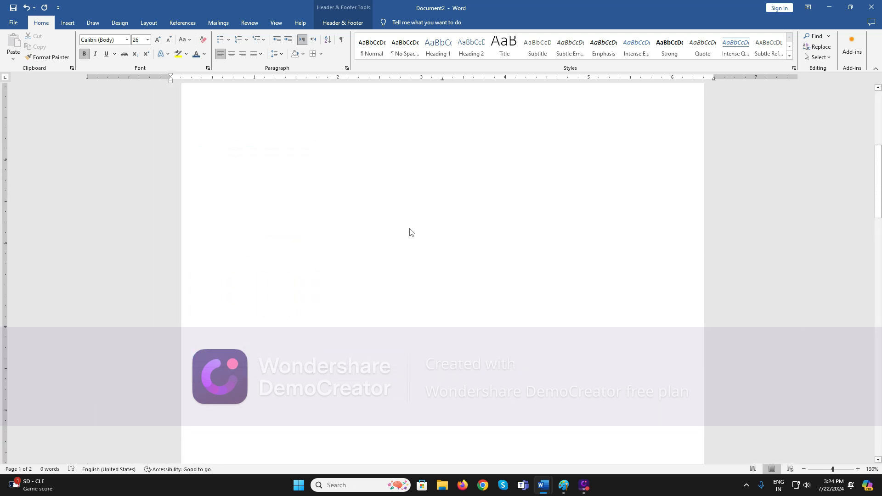
scroll(410, 232, "down", 6, "ctrl")
scroll(442, 316, "down", 3)
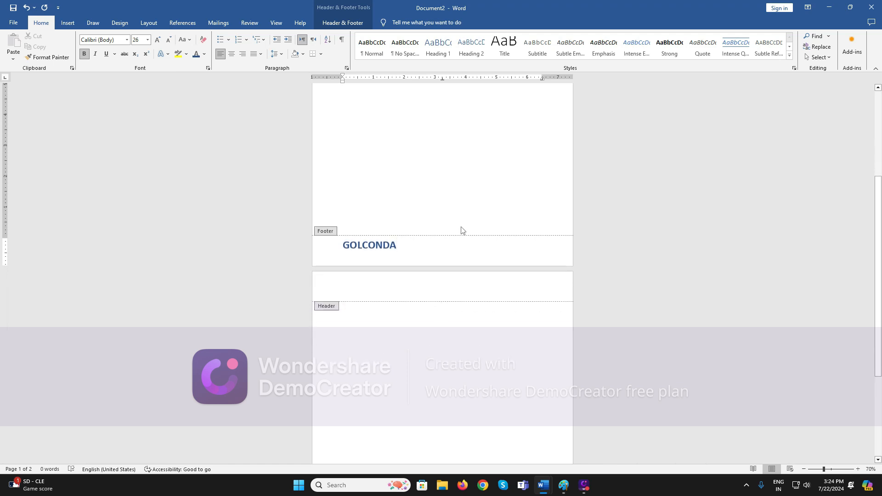
double_click(478, 208)
scroll(458, 310, "down", 3)
scroll(459, 309, "down", 5)
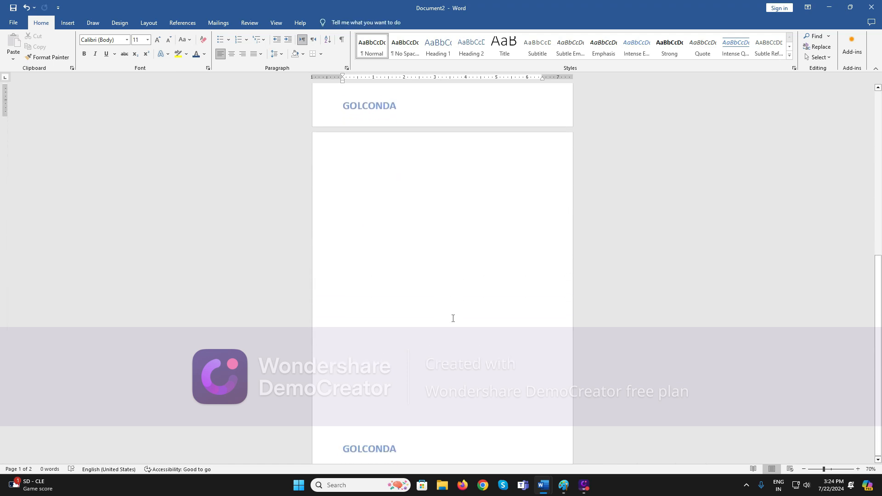
- Add a third page with a page break in the body of the second page and check its footer
double_click(492, 385)
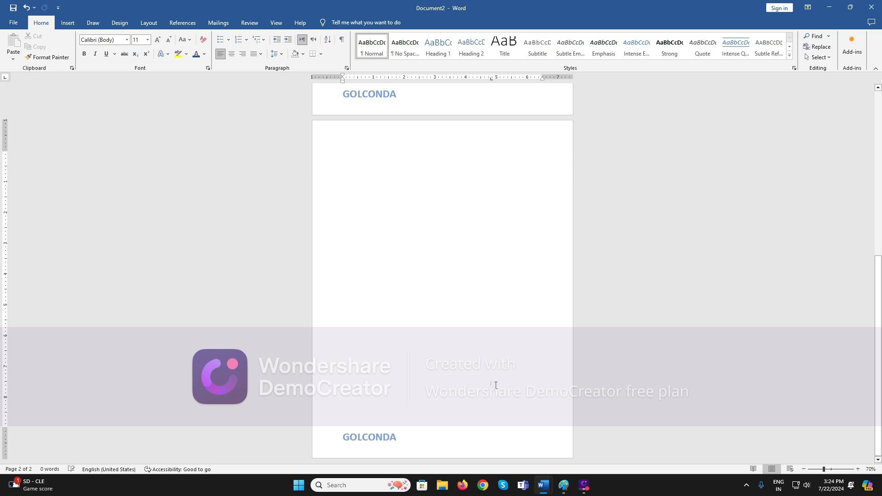
key("ctrl+Return")
scroll(491, 392, "down", 6)
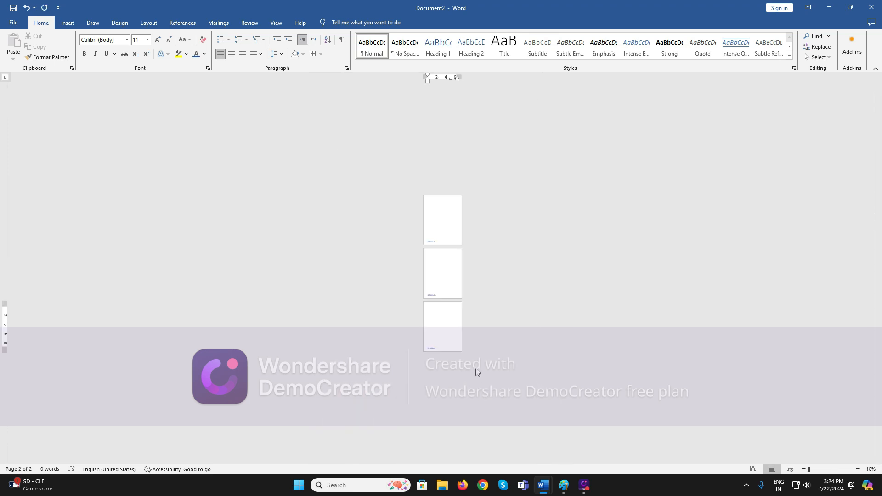
scroll(434, 318, "up", 8)
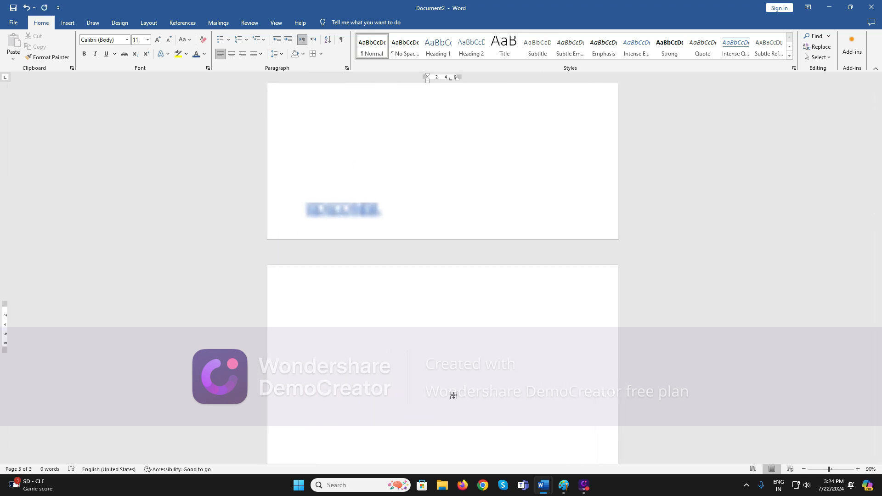
scroll(550, 264, "down", 6)
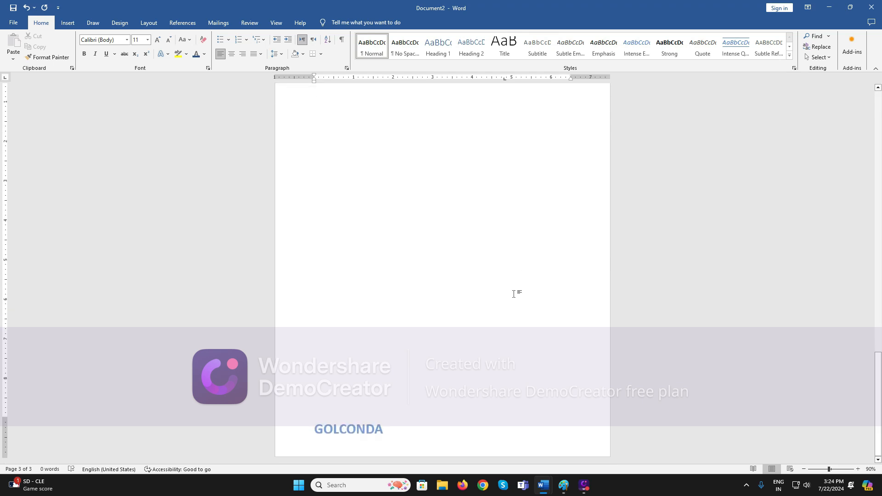
- Add a fourth page with a page break at the end of the third page
scroll(499, 370, "up", 1)
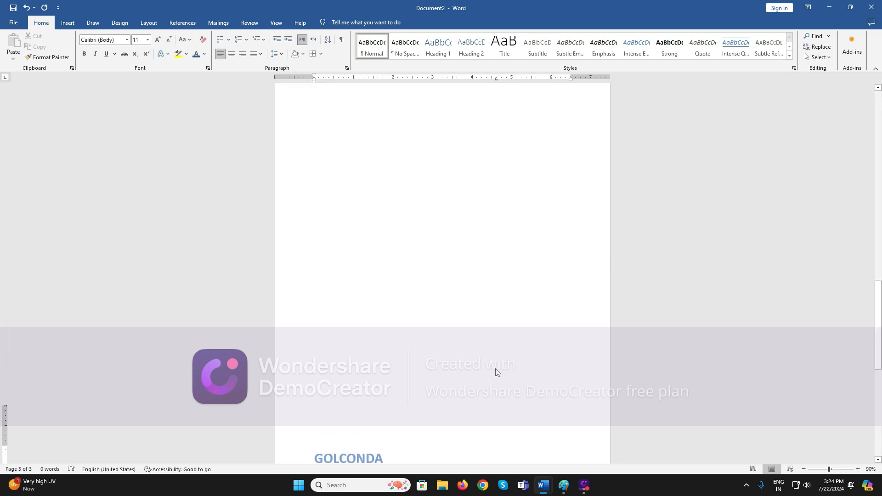
scroll(496, 373, "down", 10)
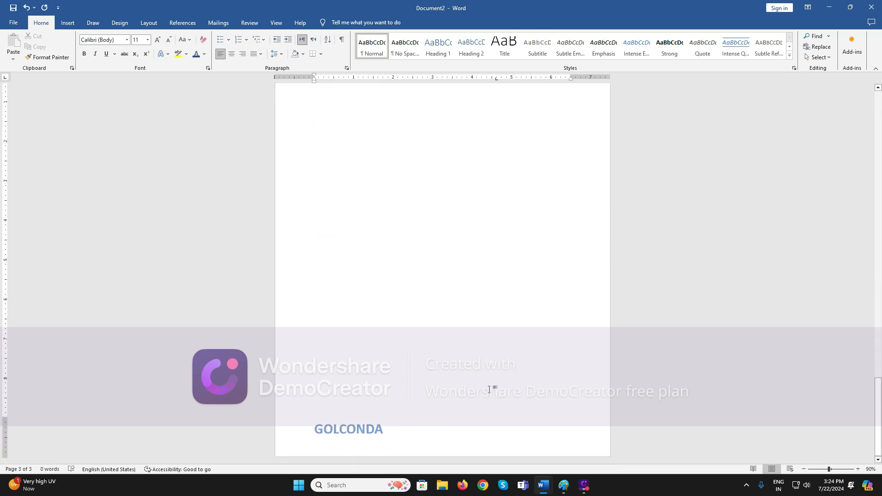
scroll(491, 385, "down", 3)
key("ctrl+Return")
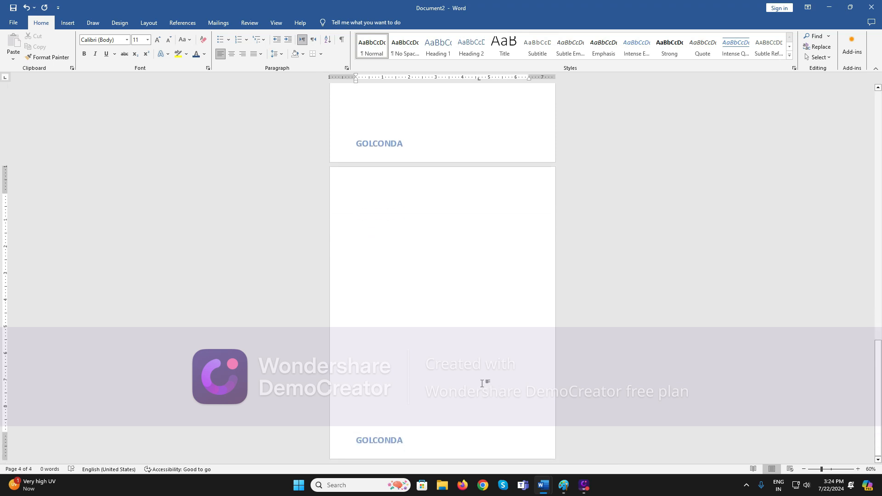
- Delete the last page break and trailing blank lines so the document ends on the third page, and return to the first page
key("Return")
key("Return")
key("Return")
key("Return")
key("Return")
key("Return")
key("Return")
key("Return")
key("Return")
key("Return")
key("Return")
key("Return")
key("Return")
key("Return")
key("Return")
key("Return")
key("Return")
key("Return")
key("Return")
key("Return")
double_click(479, 382)
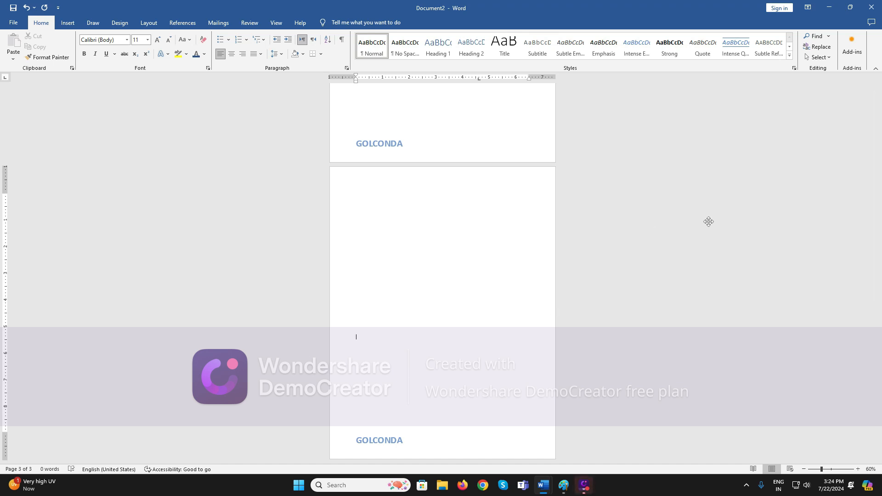
scroll(476, 204, "up", 6)
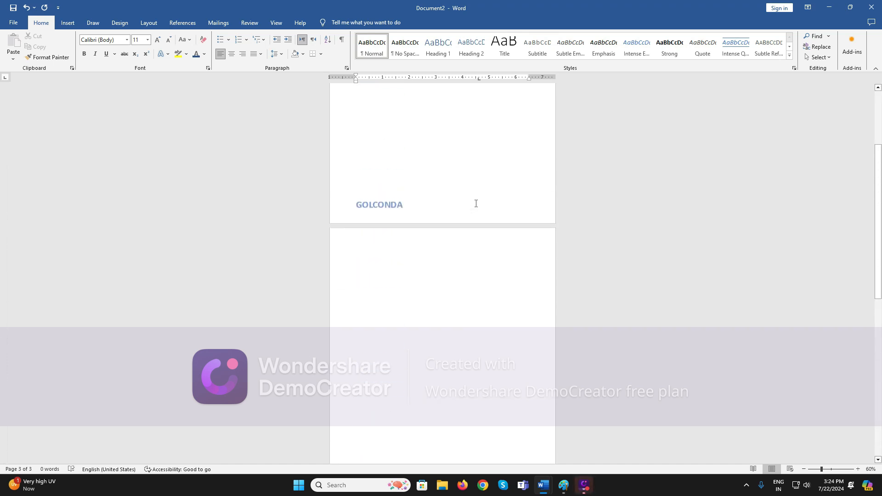
scroll(476, 204, "up", 6)
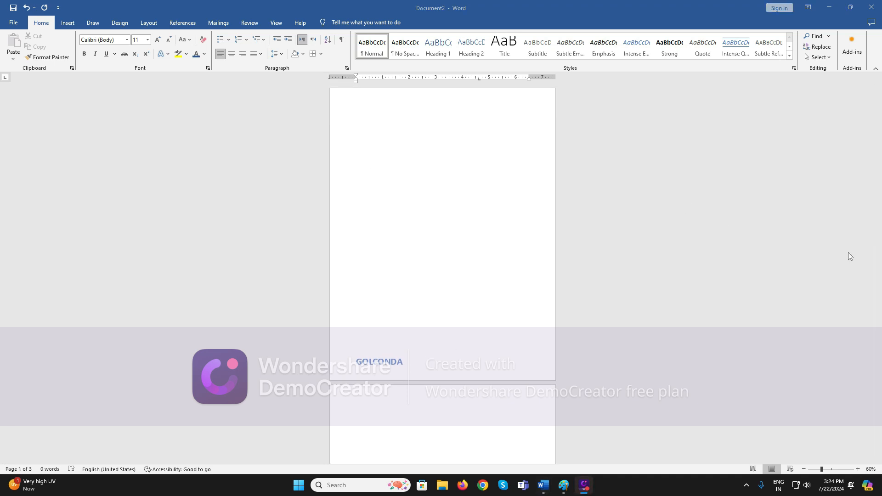
- Switch to Paint to review the header, body and footer diagrams, and to Document1 in Word to read the topic list
mouse_move(551, 492)
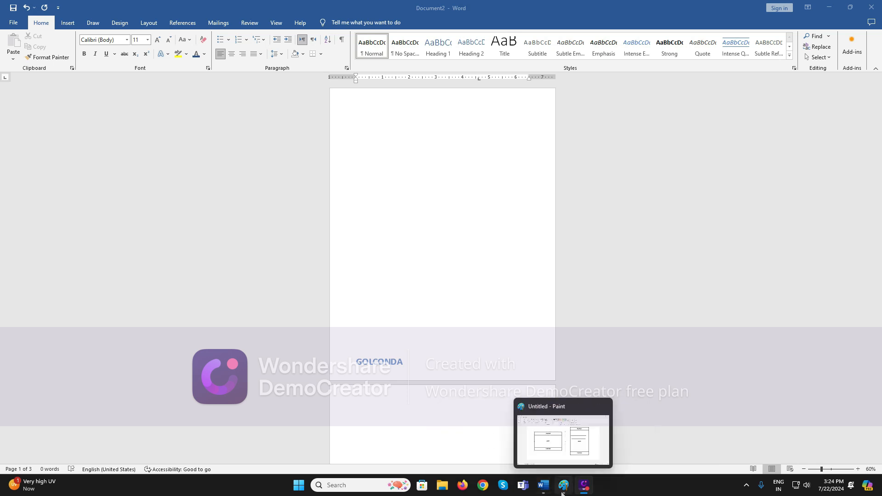
left_click(562, 494)
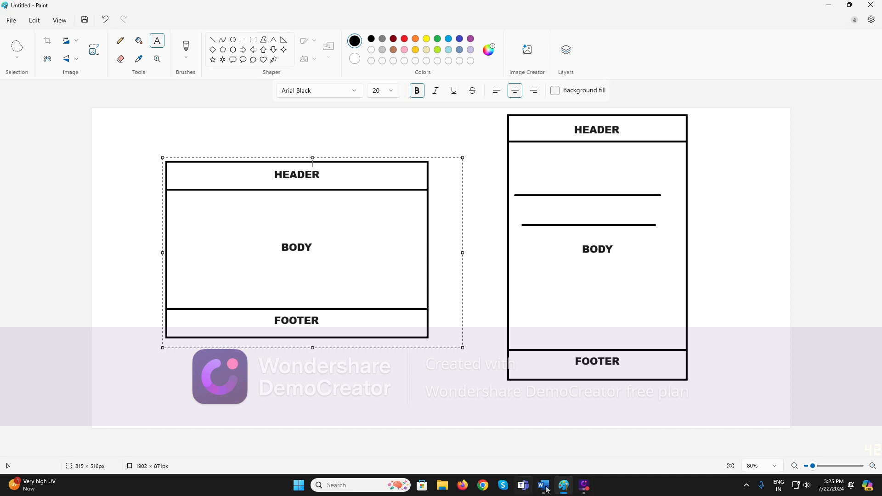
mouse_move(543, 485)
left_click(493, 441)
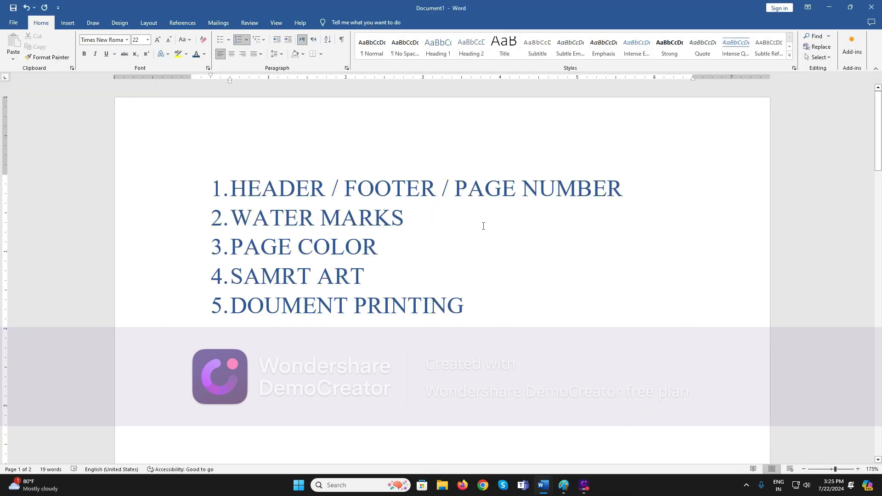
scroll(567, 317, "down", 2)
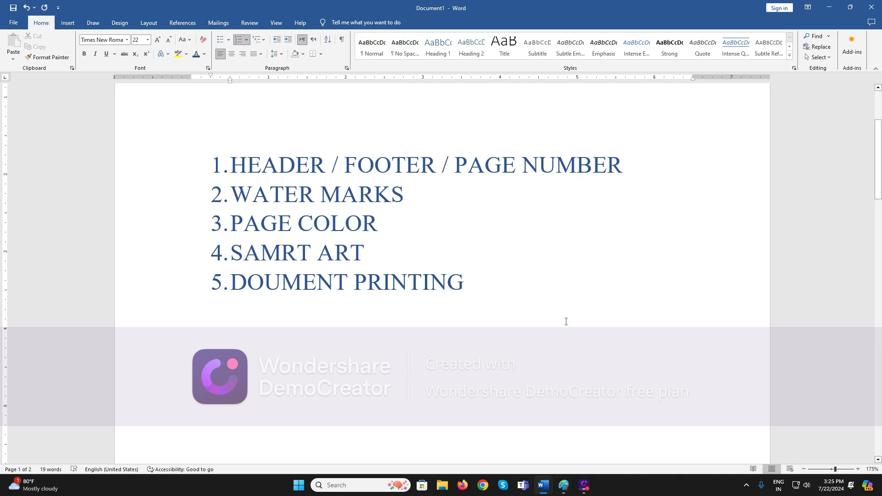
scroll(569, 310, "up", 2)
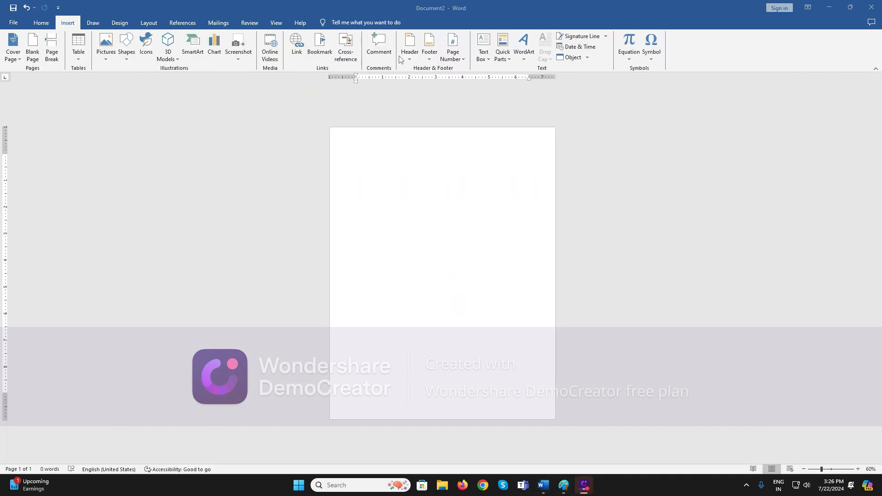
- Review the page number placement options, insert the Plain Number 1 page number at the top of the page, and return to the body
left_click(458, 44)
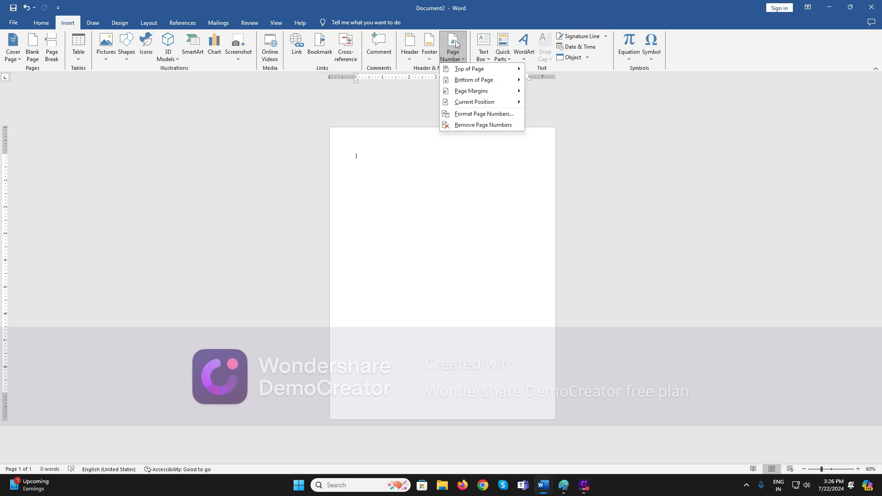
mouse_move(478, 69)
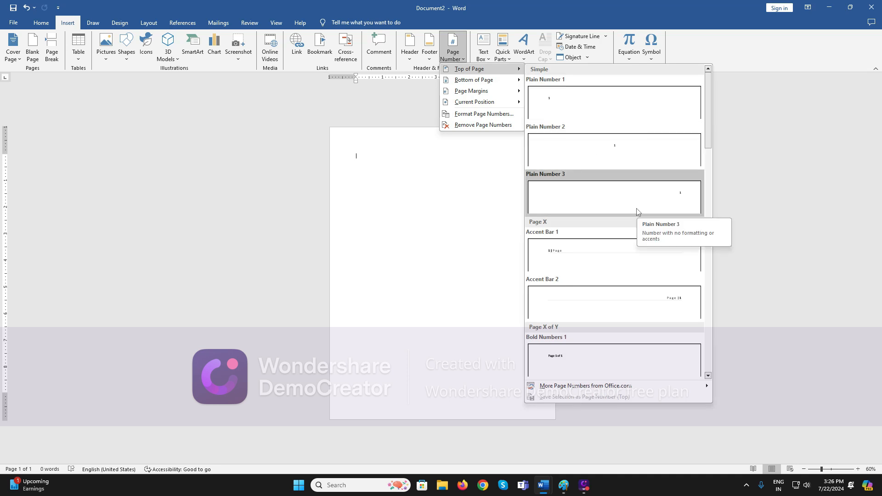
mouse_move(500, 81)
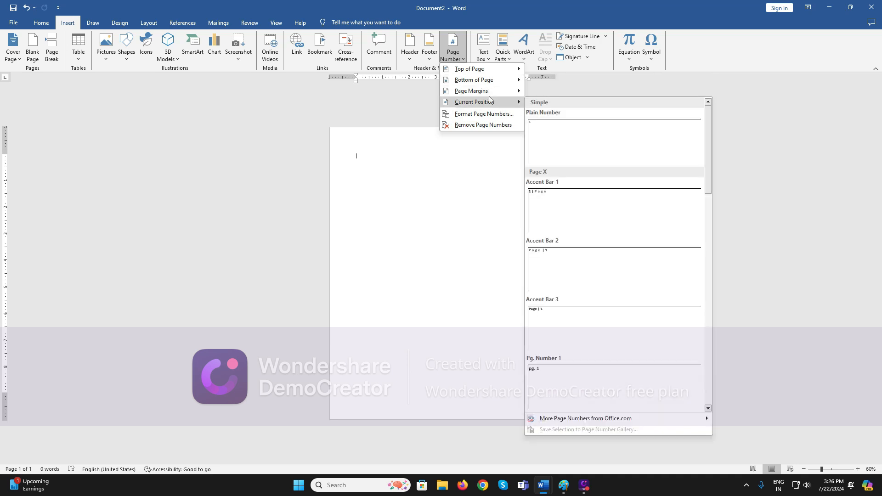
mouse_move(491, 95)
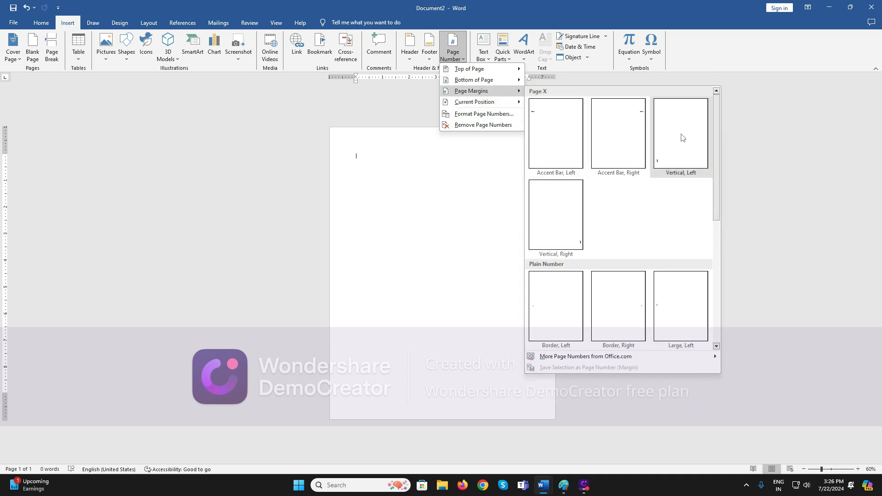
mouse_move(519, 105)
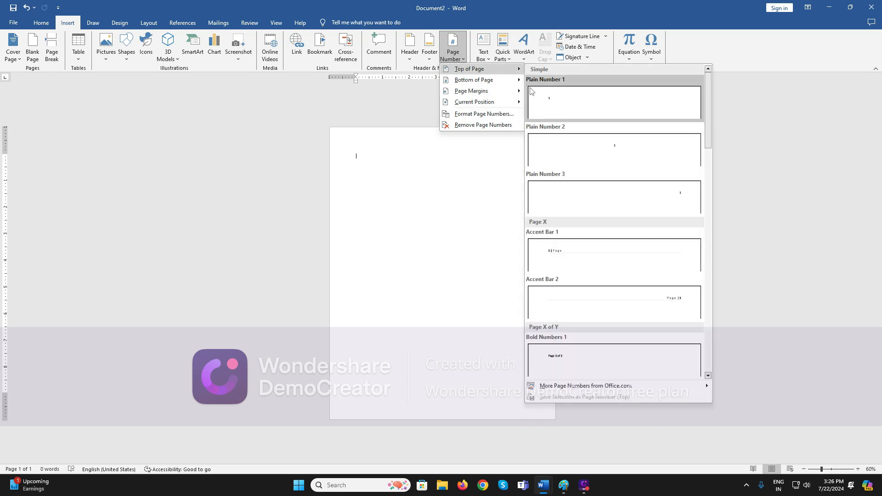
left_click(534, 92)
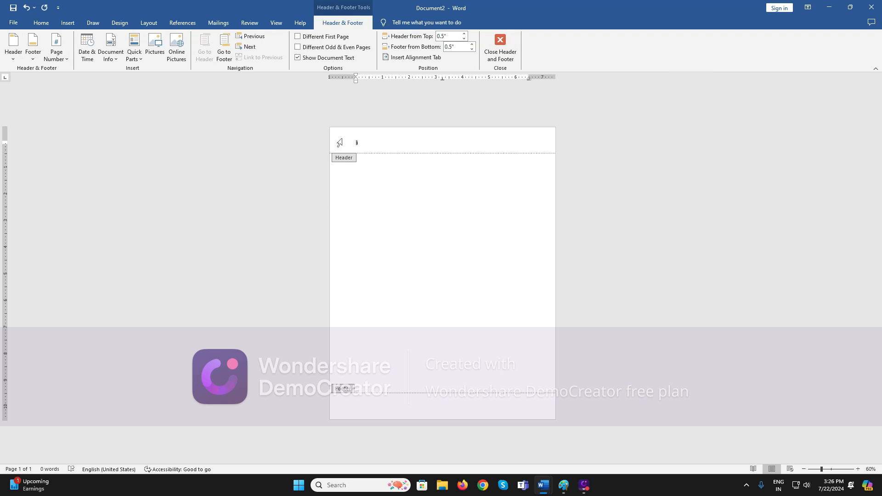
left_click(394, 154)
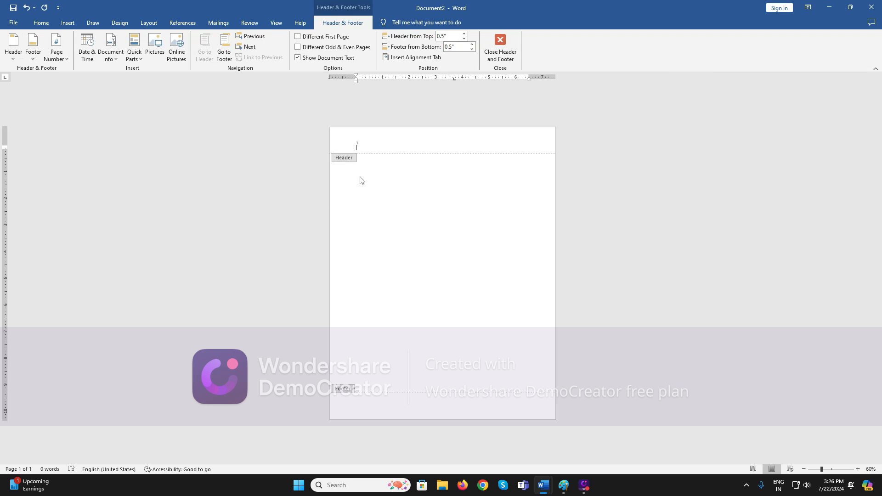
double_click(371, 172)
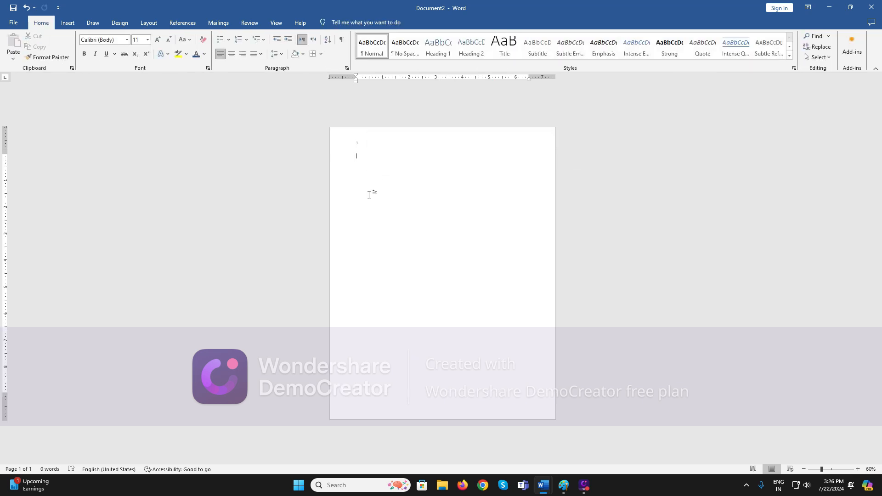
- Add a second page with a page break and check the page numbers at the top of both pages
key("ctrl+Return")
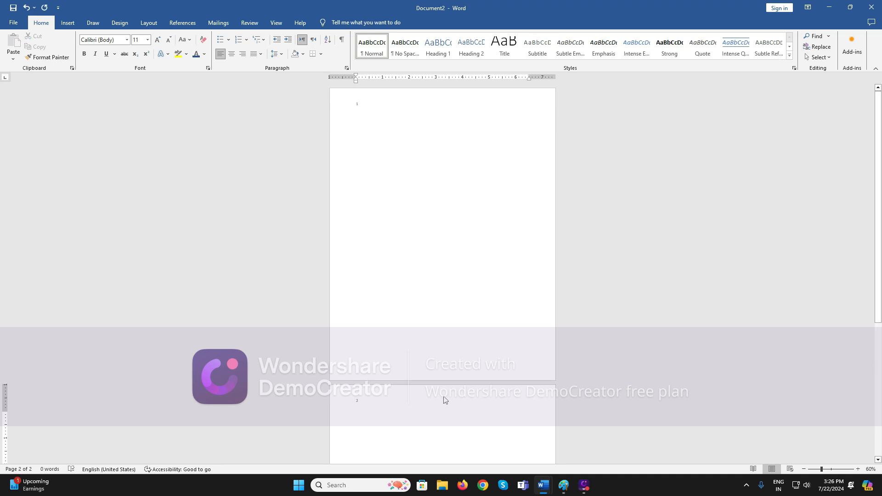
scroll(445, 400, "down", 1)
scroll(444, 401, "up", 10)
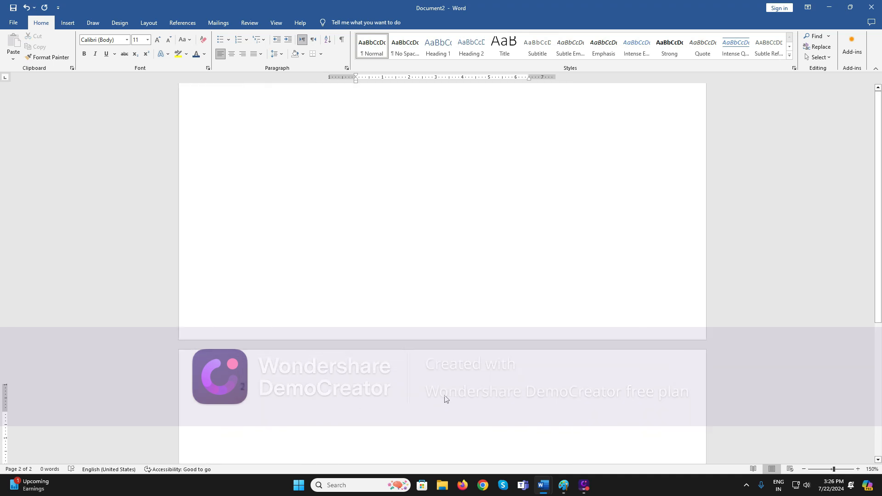
scroll(440, 401, "up", 2)
scroll(279, 180, "down", 7)
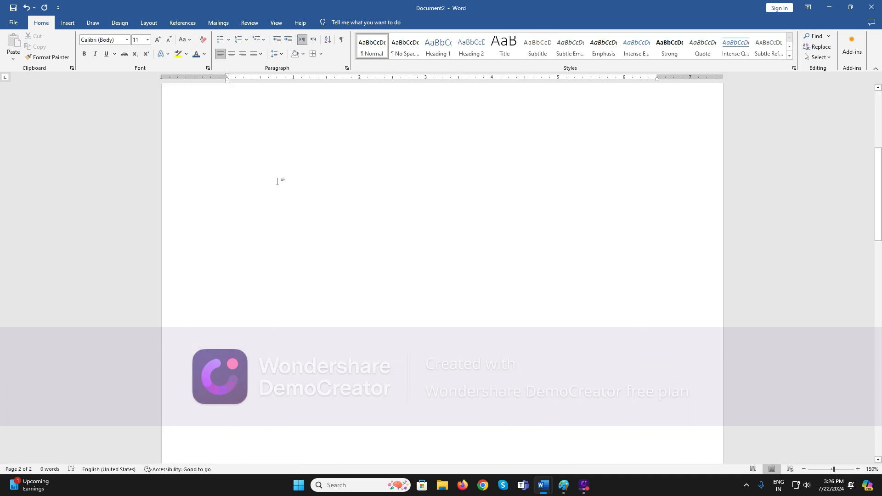
scroll(355, 417, "down", 6)
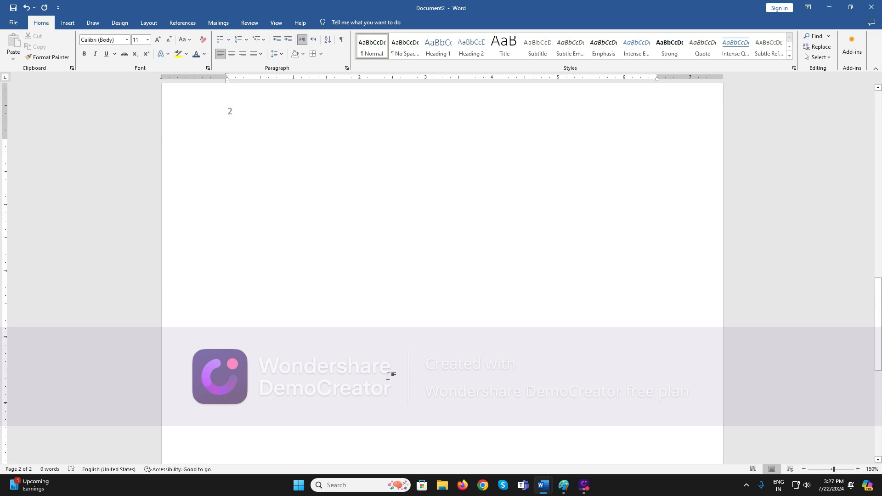
scroll(391, 373, "down", 8)
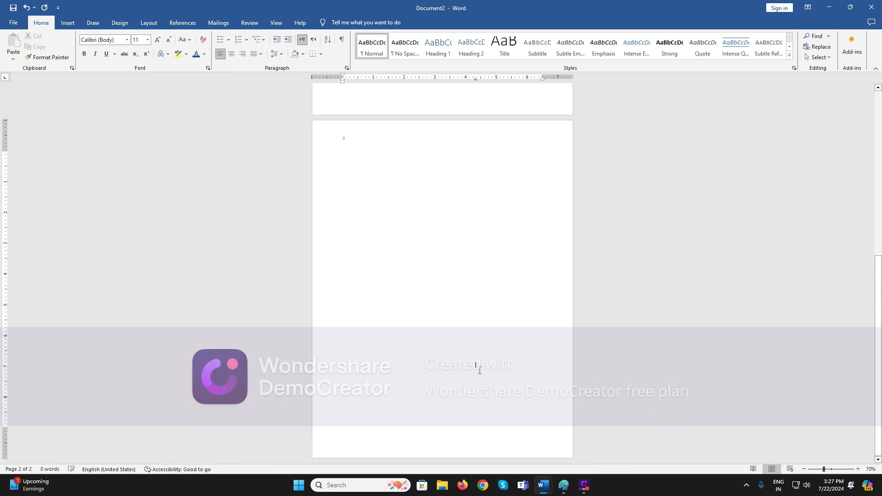
- Insert consecutive page breaks after the second page to extend the document to eight pages
key("ctrl+Return")
key("ctrl+Return")
key("ctrl+Return")
key("ctrl+Return")
key("ctrl+Return")
key("ctrl+Return")
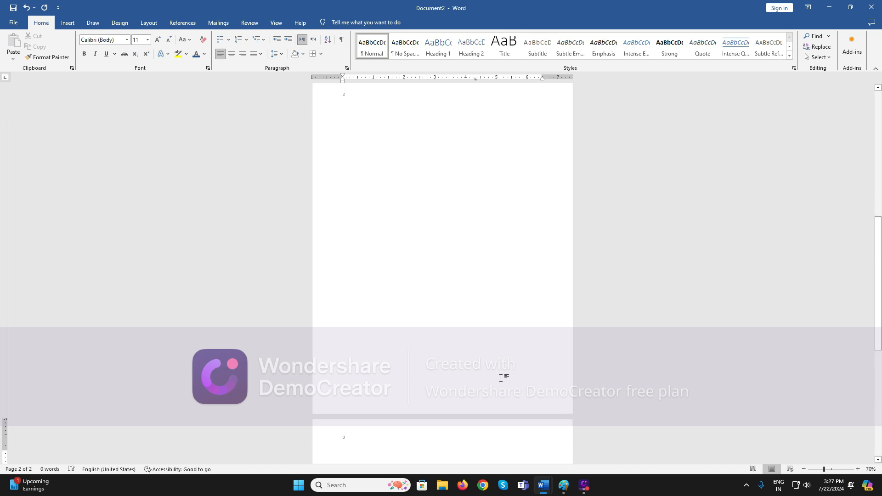
key("ctrl+Return")
key("ctrl+Return")
key("ctrl+Return")
key("ctrl+Return")
key("ctrl+Return")
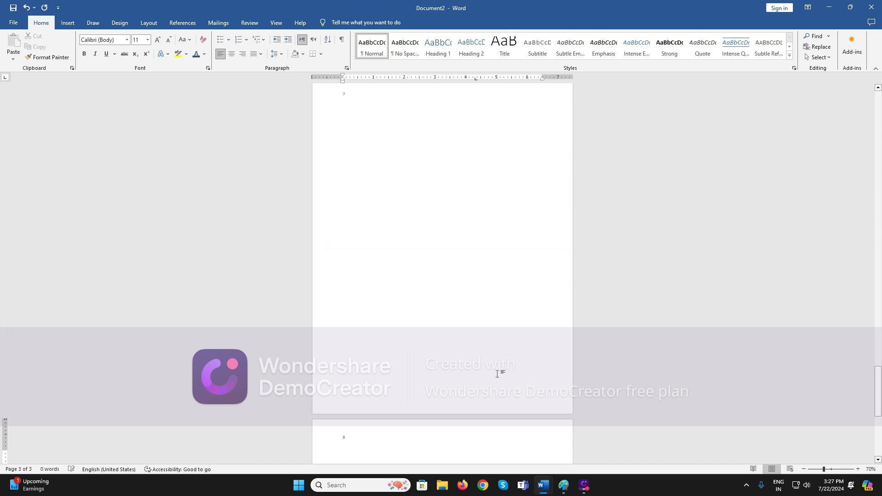
- Format the page number in the first page's header as blue, bold, 22 pt text and return to the document body
scroll(493, 373, "up", 2)
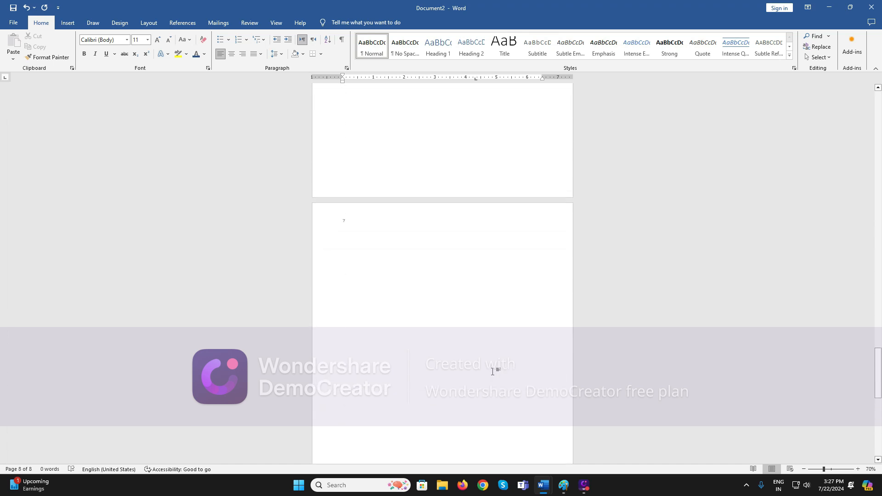
scroll(487, 377, "up", 11)
scroll(481, 376, "up", 10)
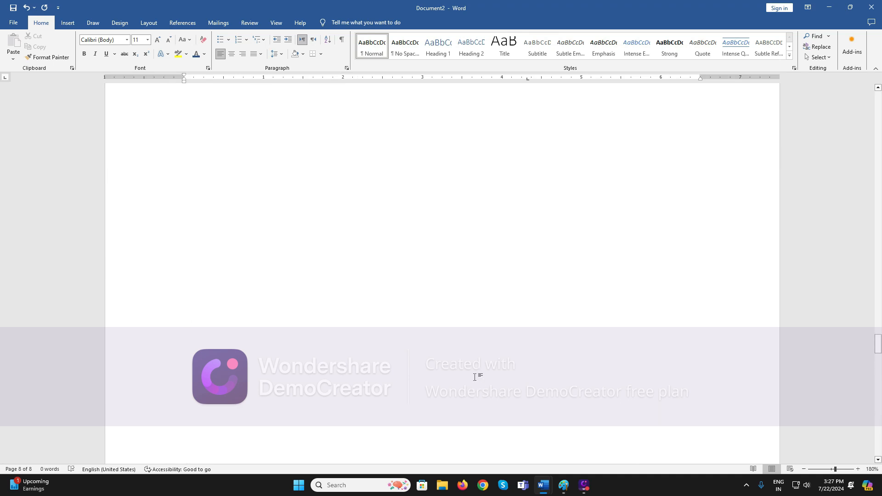
scroll(487, 354, "up", 12)
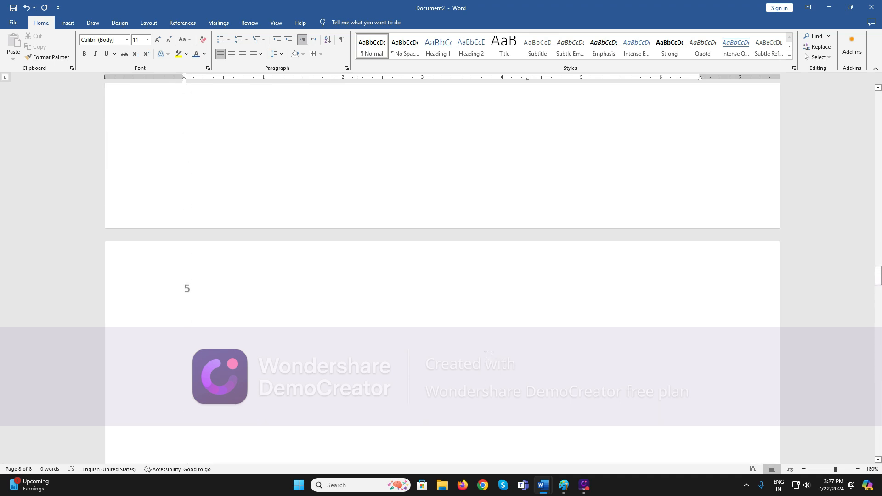
scroll(484, 353, "up", 12)
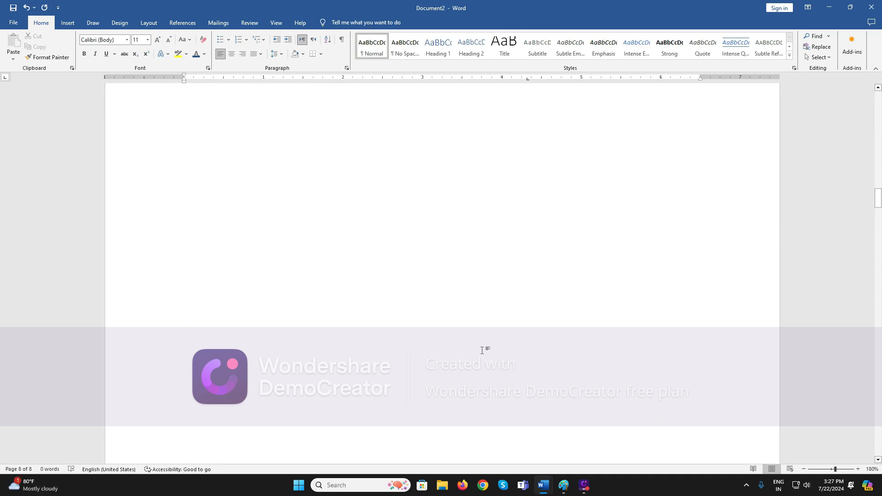
scroll(472, 325, "up", 5)
left_click(217, 145)
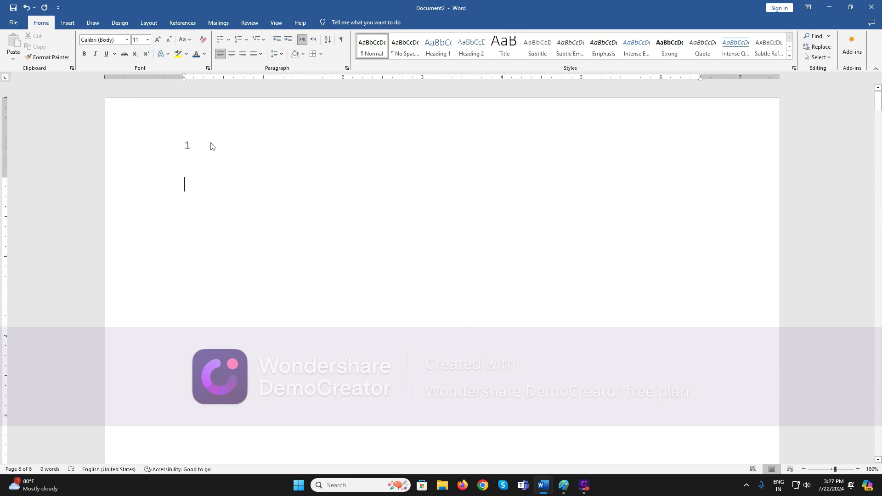
double_click(188, 146)
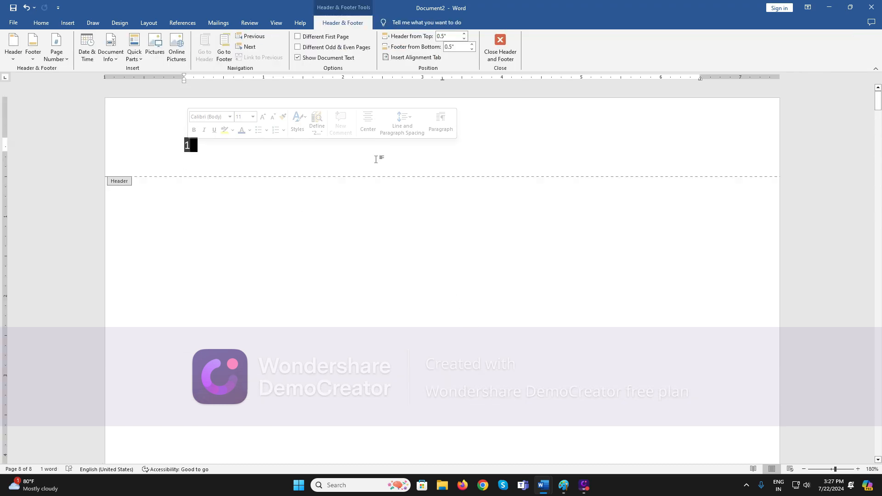
left_click(51, 23)
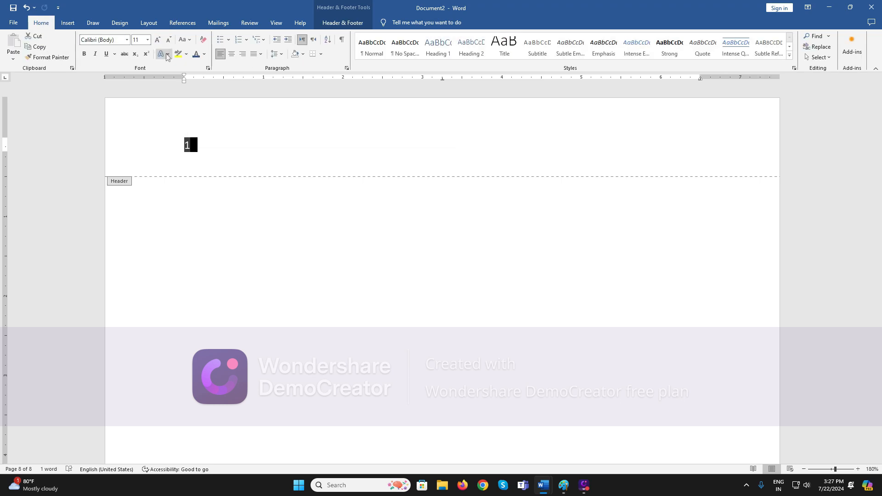
left_click(158, 40)
left_click(158, 40)
left_click(158, 39)
left_click(158, 40)
left_click(158, 40)
left_click(158, 40)
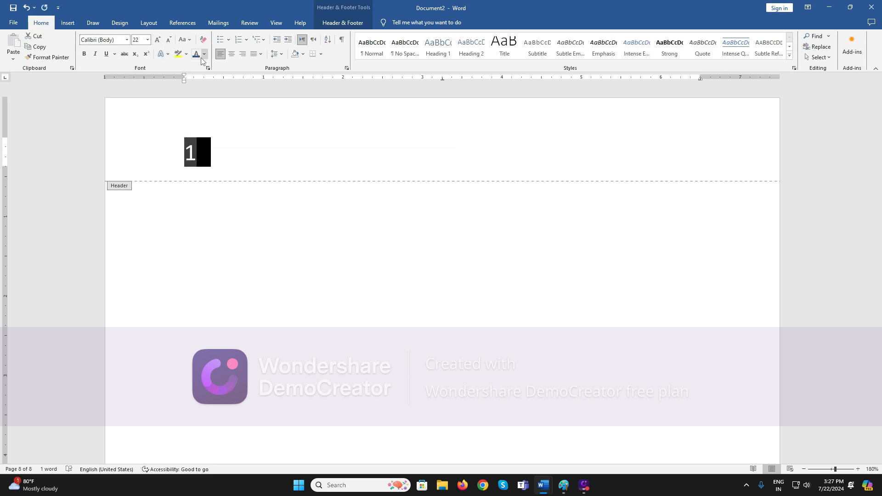
left_click(84, 54)
left_click(266, 139)
double_click(290, 221)
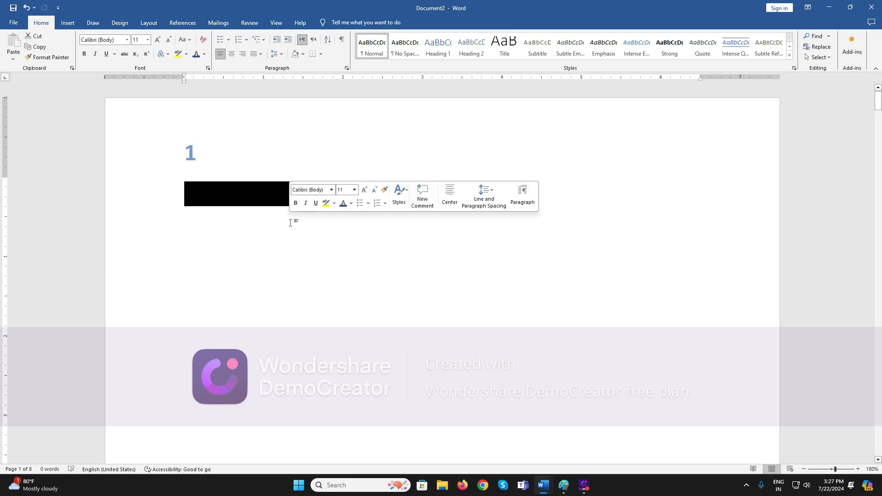
- Add further page breaks up to the fourth page and check the formatted page numbers back to the first page
scroll(310, 272, "down", 3)
scroll(350, 335, "down", 4, "ctrl")
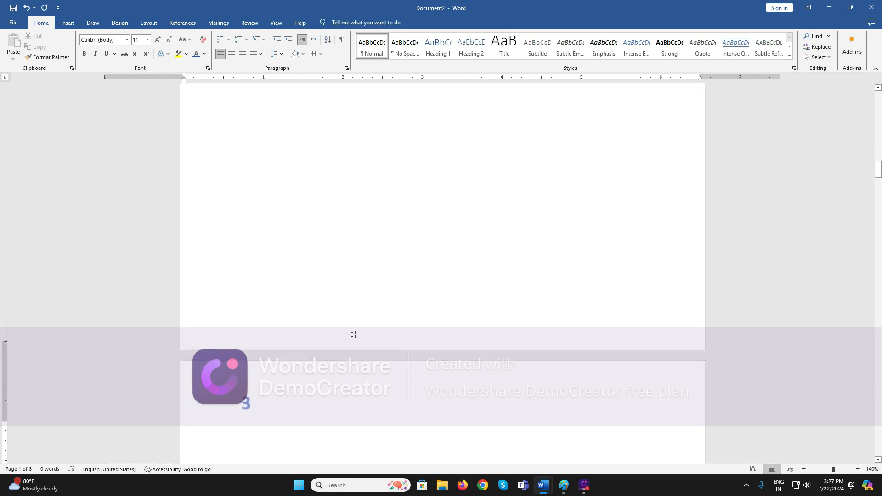
scroll(353, 336, "down", 2)
scroll(353, 336, "down", 3)
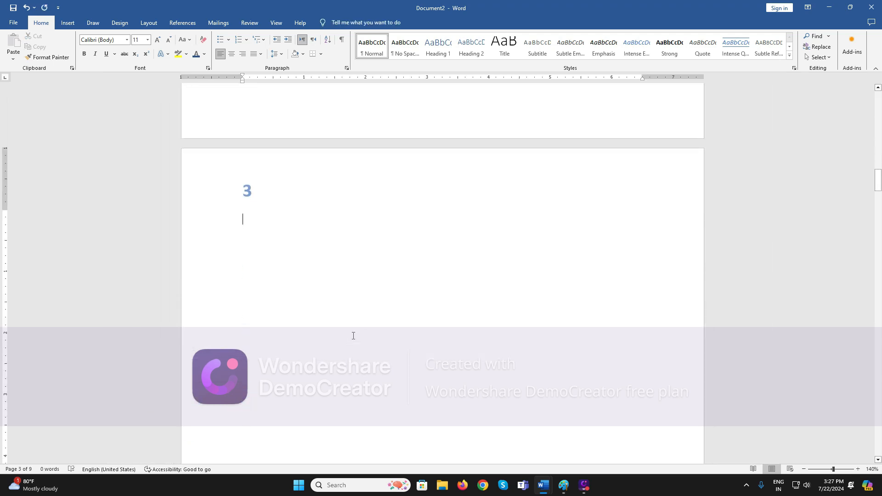
key("ctrl+Return")
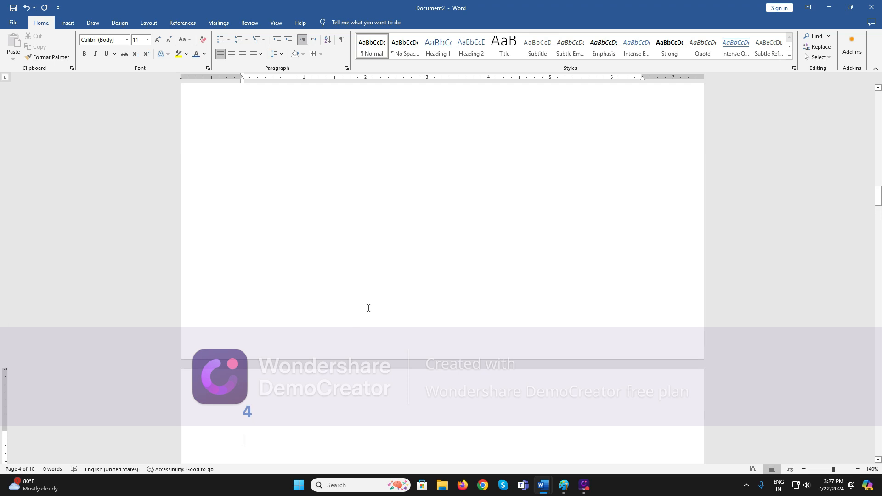
scroll(386, 271, "up", 20)
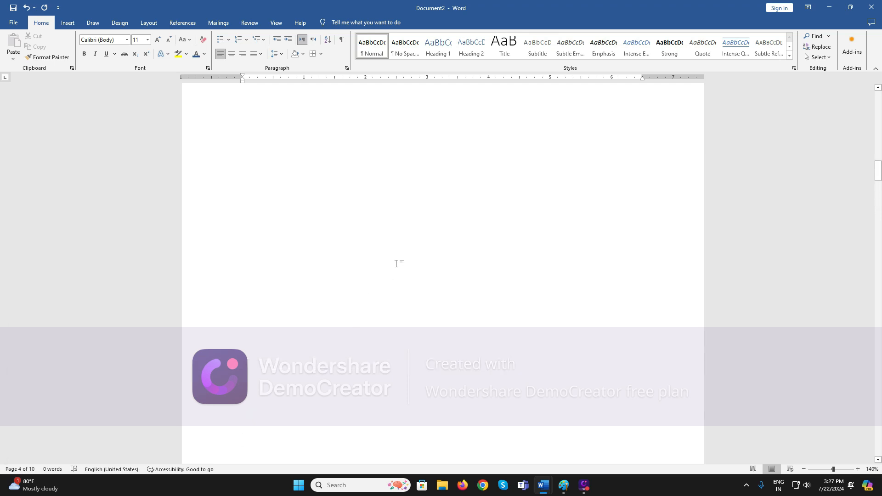
scroll(394, 248, "up", 15)
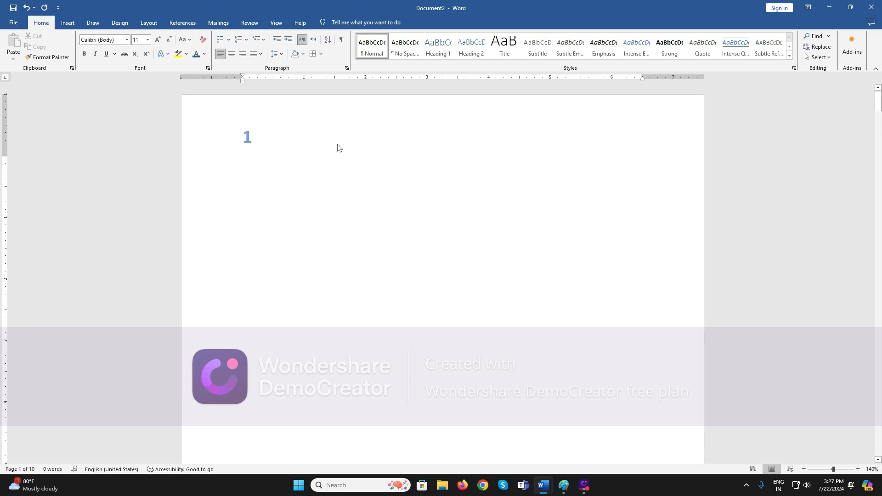
scroll(338, 148, "down", 9)
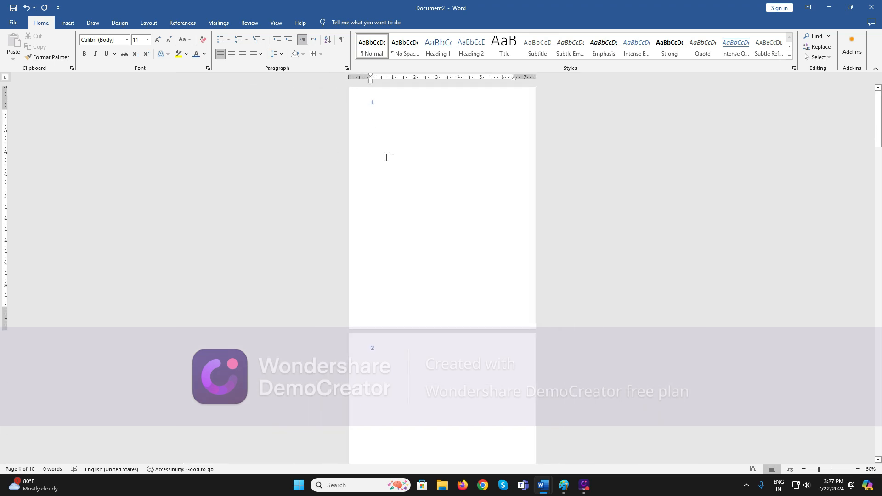
- Switch to Document1 to view the page number options, including Remove Page Numbers, and switch to the header and footer diagrams in Paint
mouse_move(545, 486)
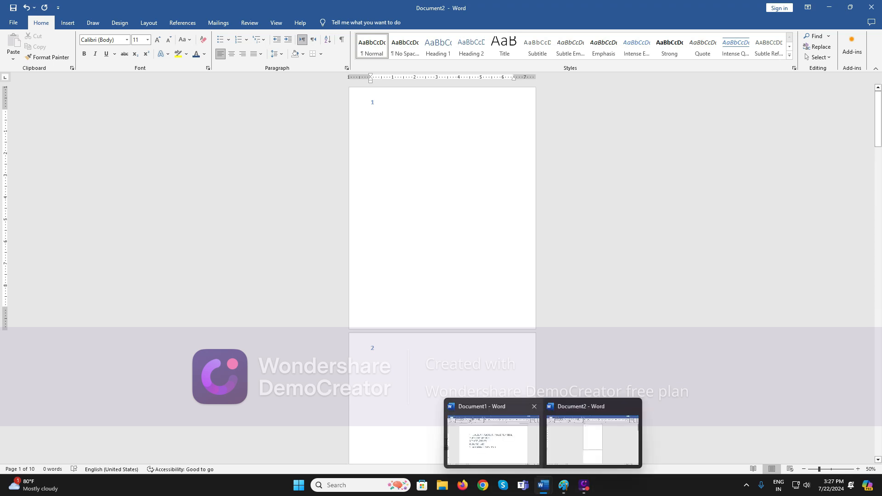
left_click(491, 442)
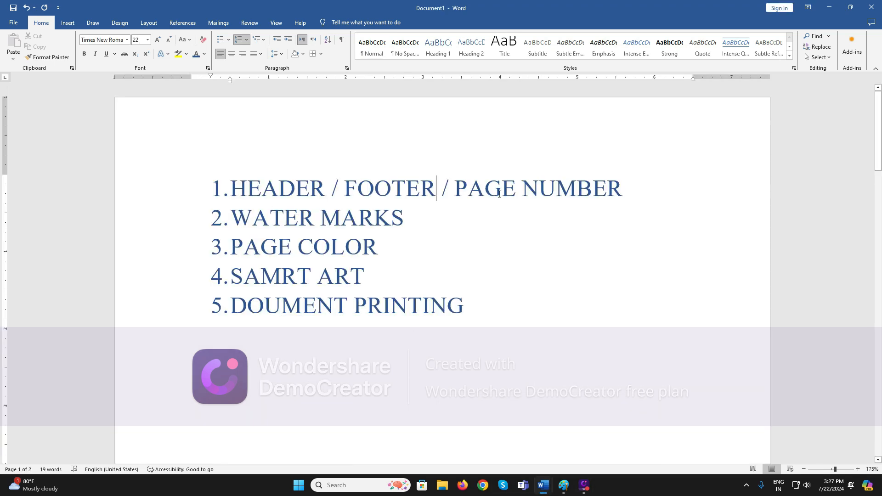
left_click(67, 22)
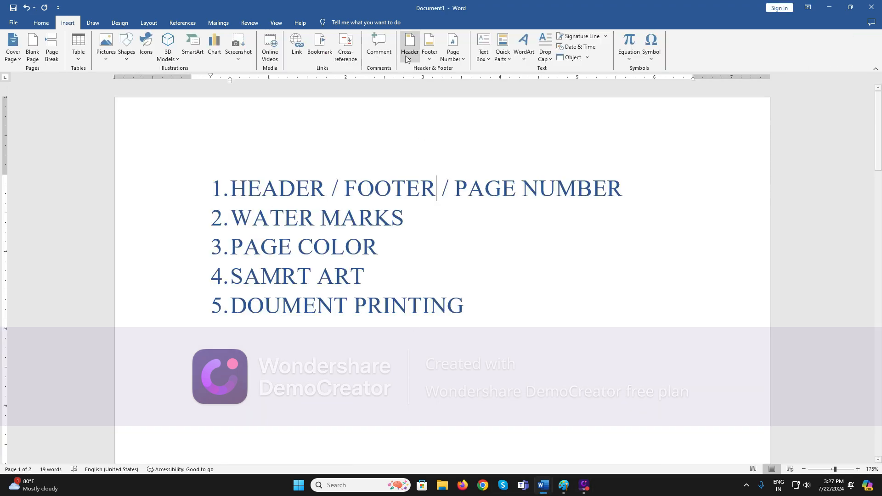
left_click(451, 52)
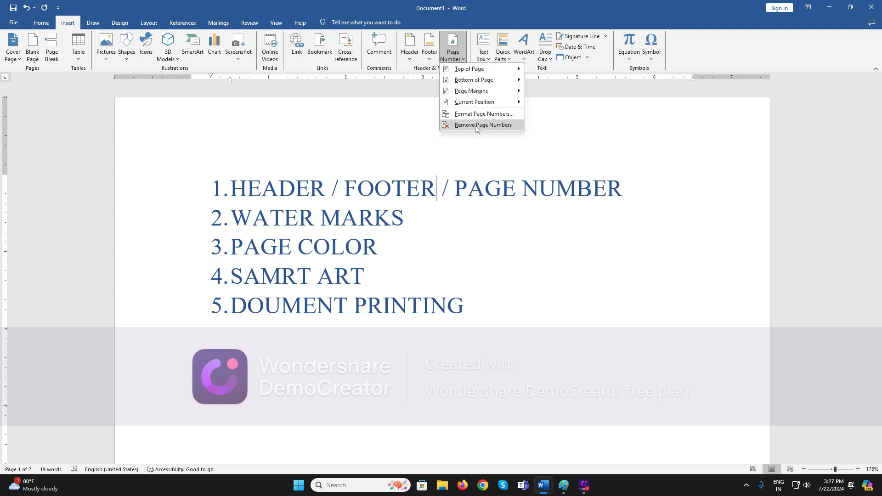
left_click(564, 486)
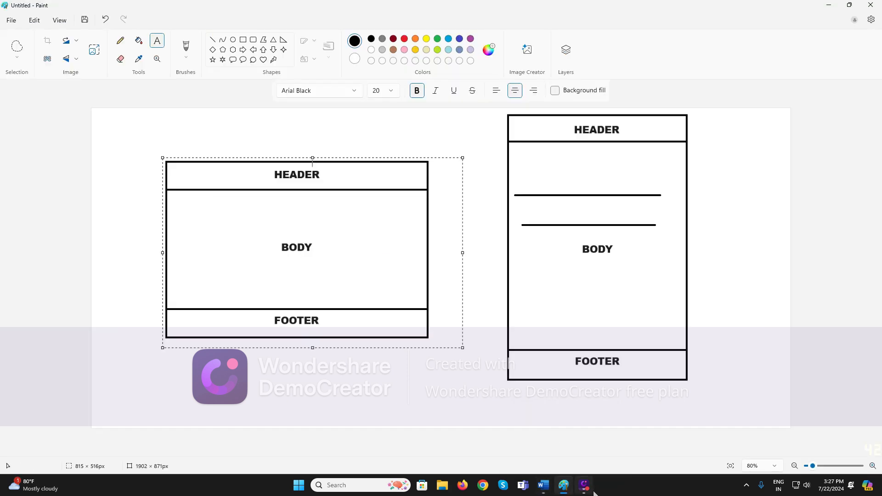
- Switch to Document2 in Word and remove the page numbers from all its pages
mouse_move(544, 485)
left_click(595, 432)
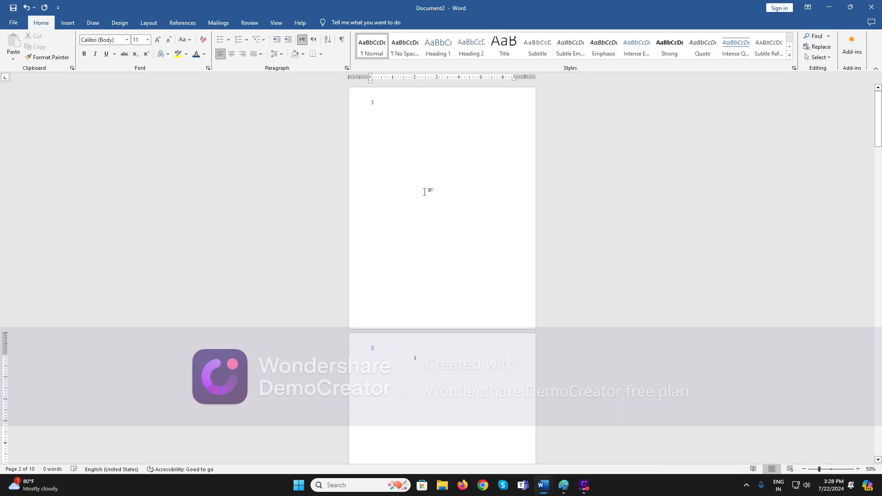
left_click(68, 23)
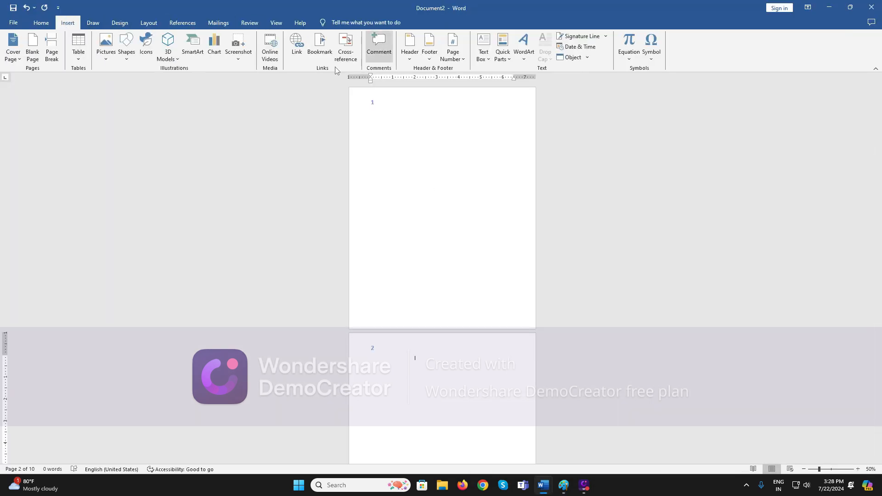
left_click(454, 52)
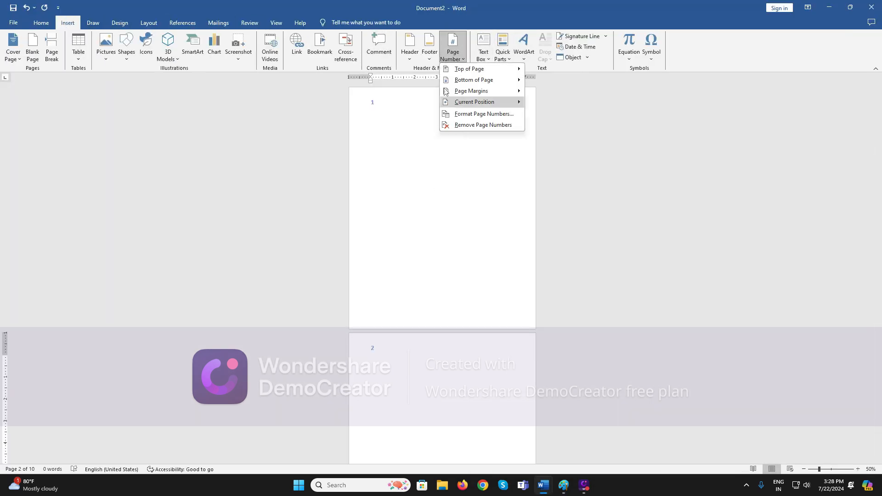
left_click(457, 125)
- Examine the top of the document's following pages for any remaining page numbers
scroll(431, 272, "down", 5)
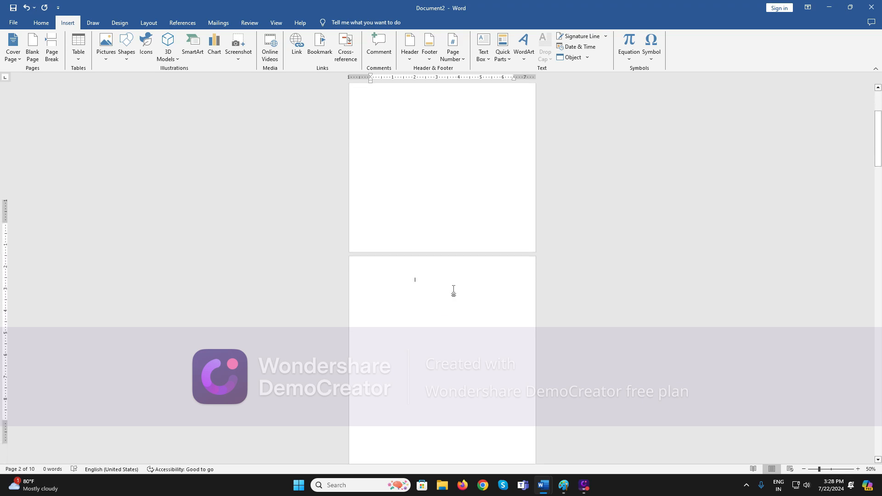
scroll(453, 301, "down", 9)
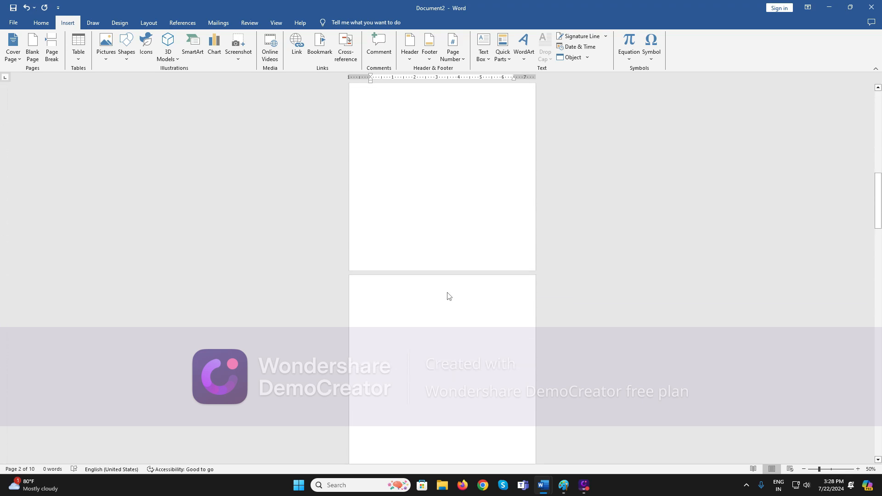
scroll(463, 305, "down", 8)
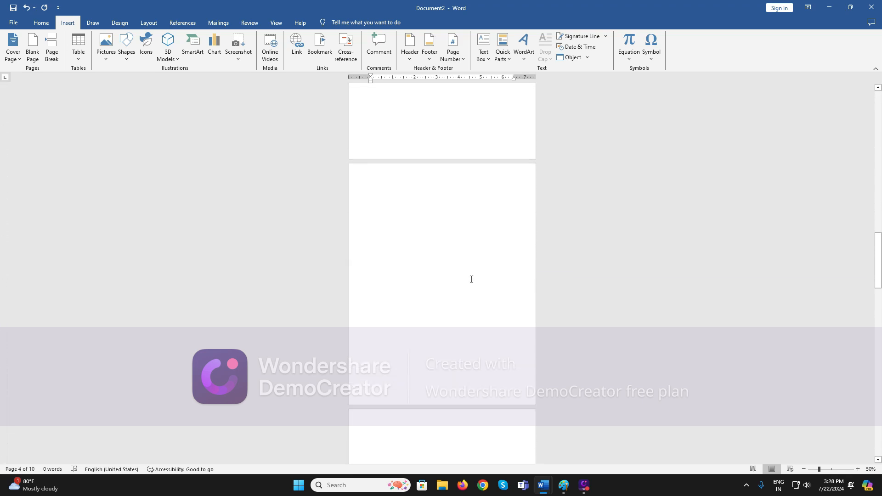
scroll(465, 277, "down", 2)
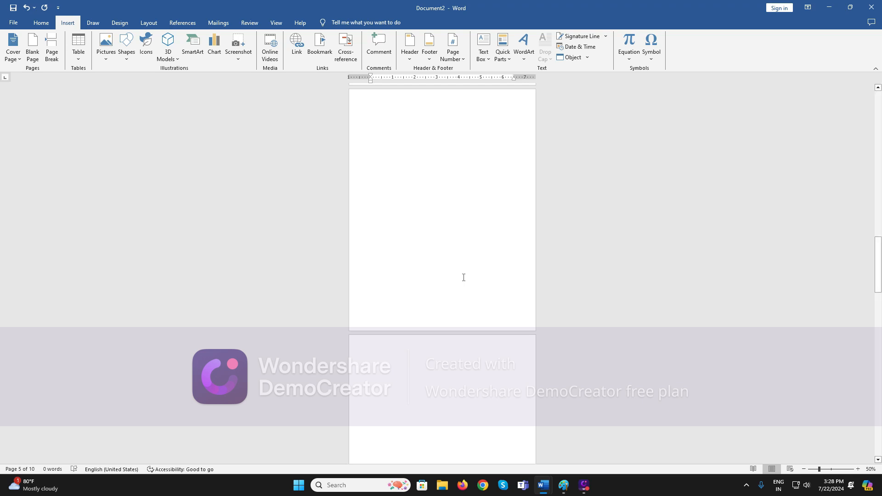
scroll(463, 278, "down", 3)
scroll(459, 276, "up", 6)
scroll(473, 252, "up", 10)
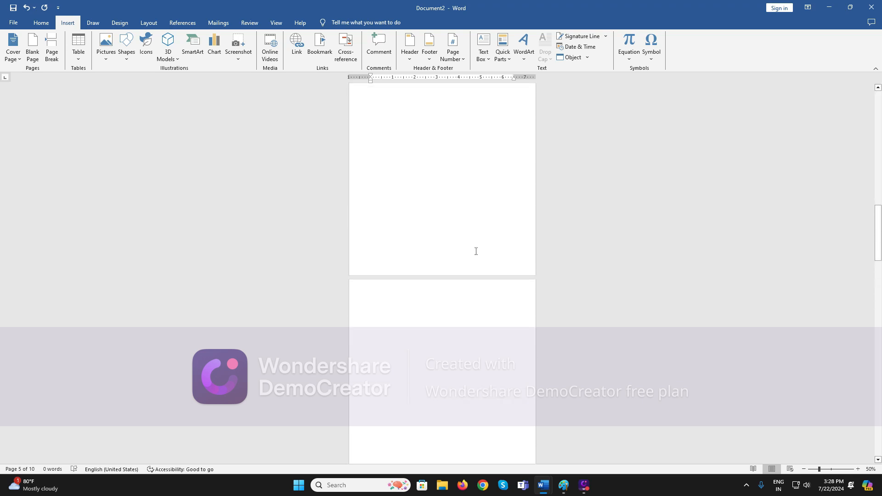
mouse_move(576, 493)
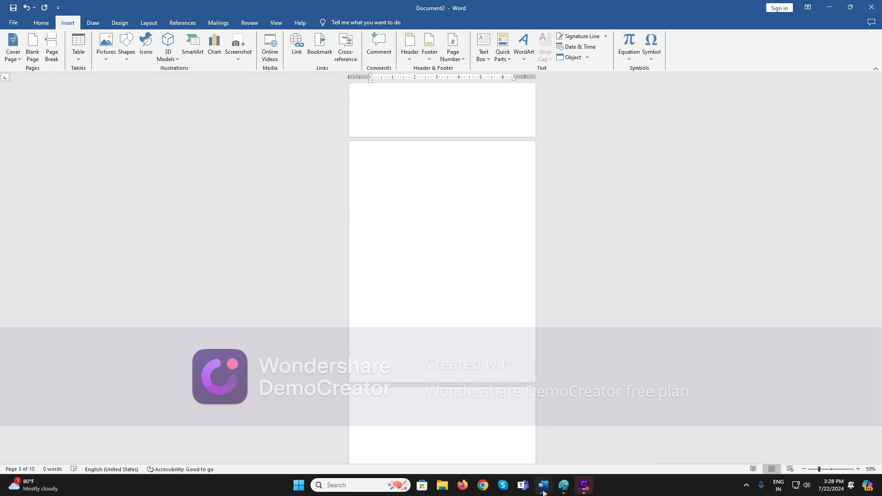